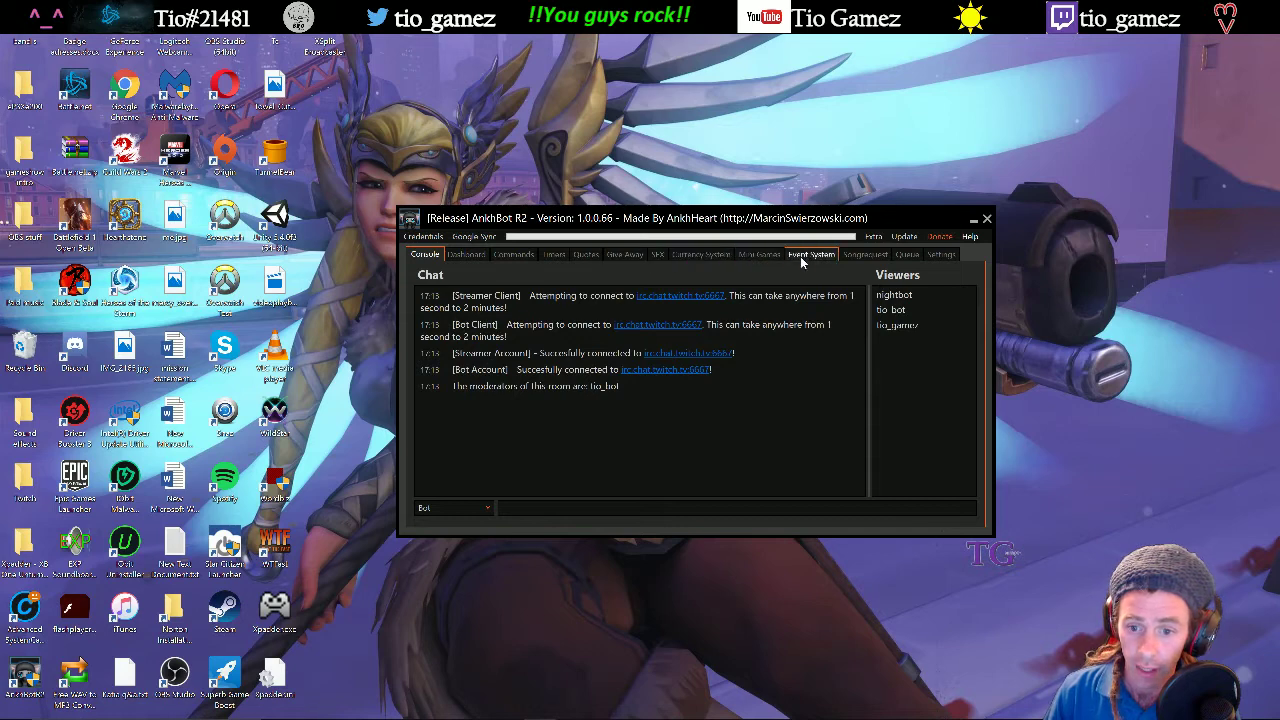
Open the Currency System settings and look through the basic settings, custom ranks, payout settings and points database.
click(698, 256)
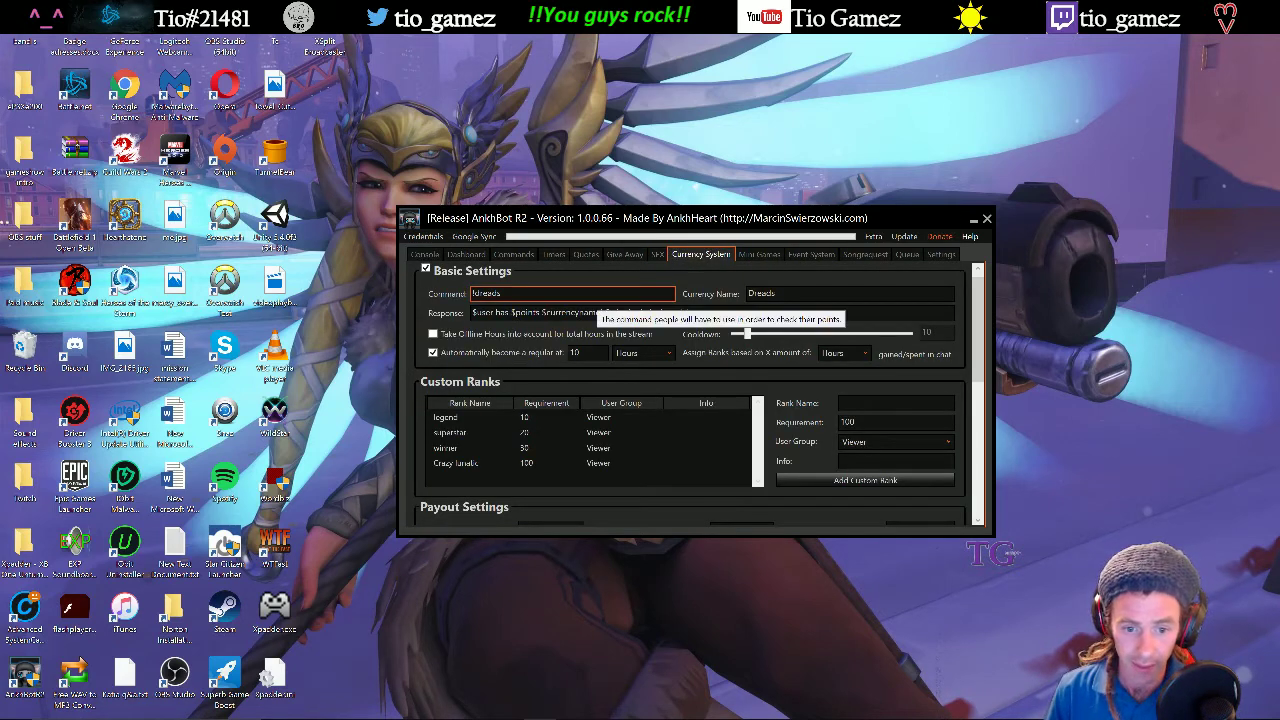
scroll(618, 310, down, 2)
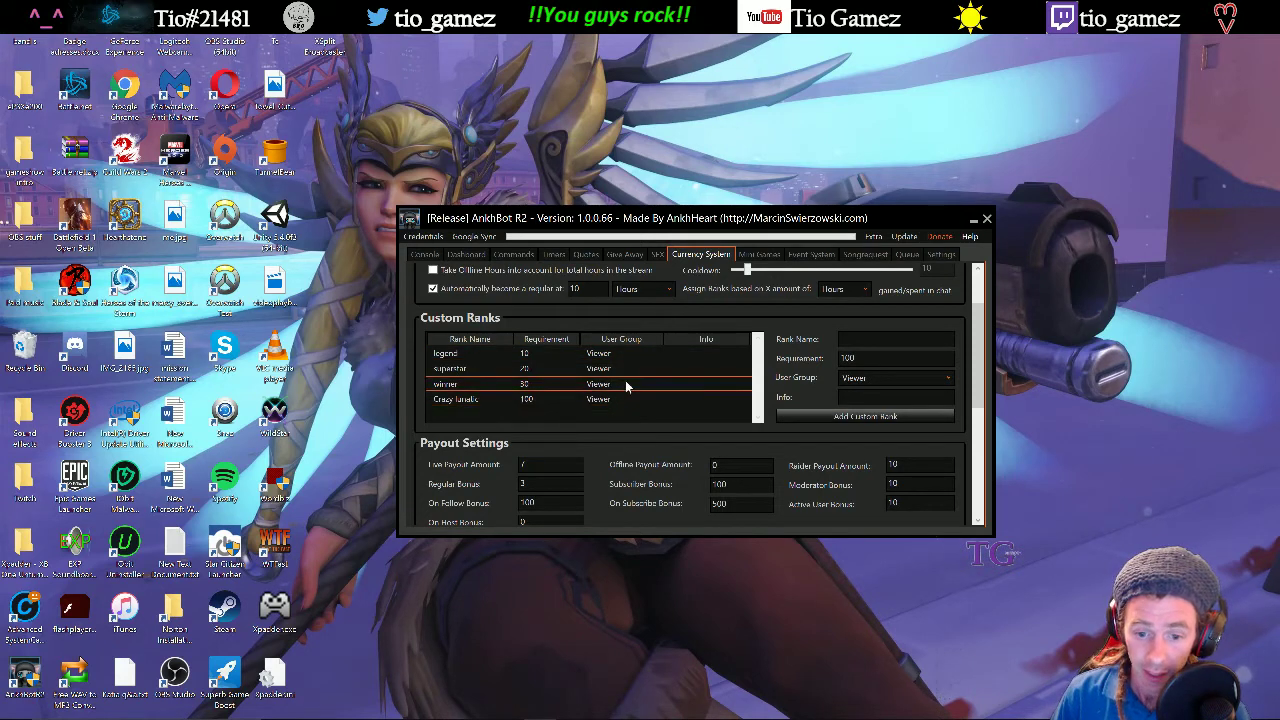
scroll(814, 397, down, 4)
scroll(705, 455, down, 3)
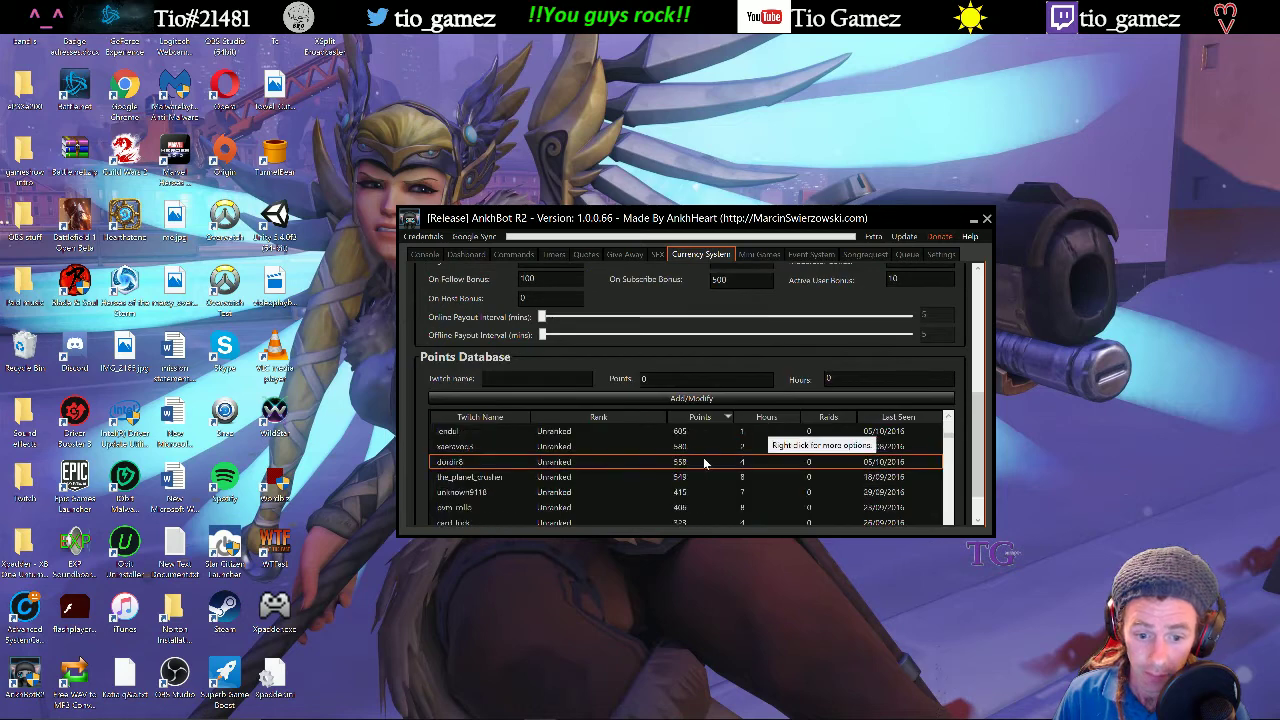
scroll(598, 460, up, 3)
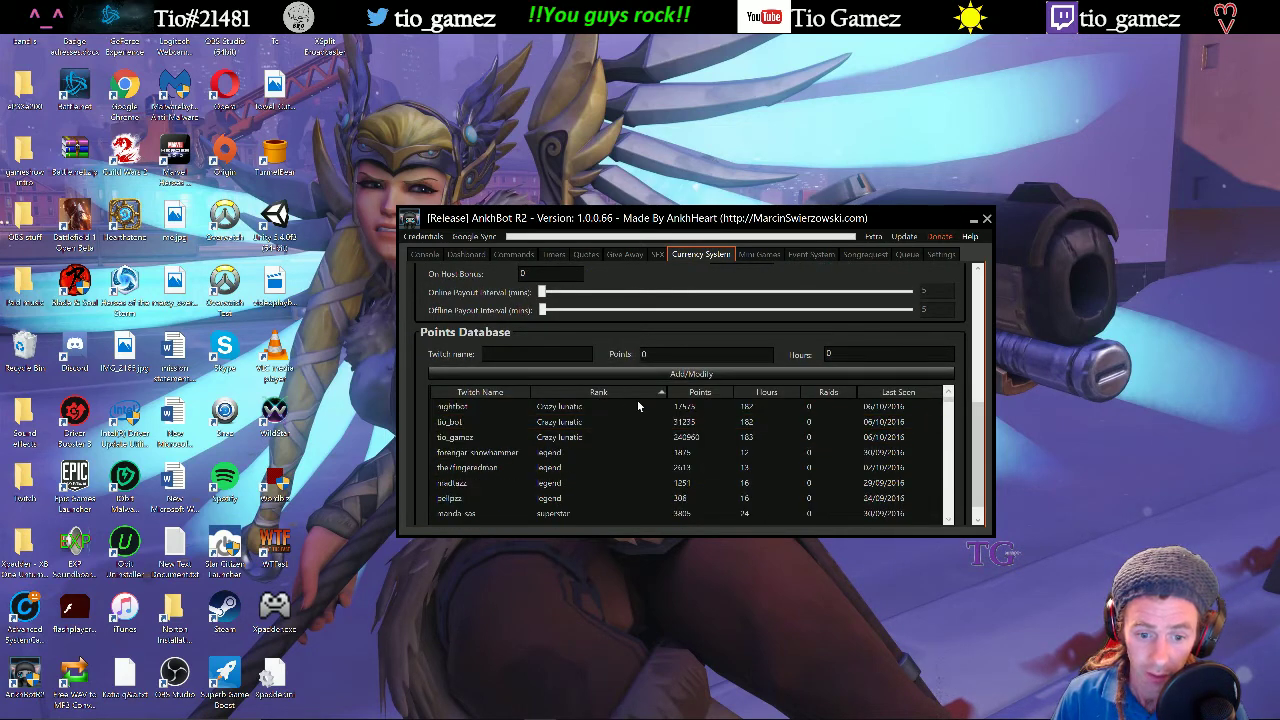
scroll(708, 314, up, 3)
scroll(716, 330, up, 1)
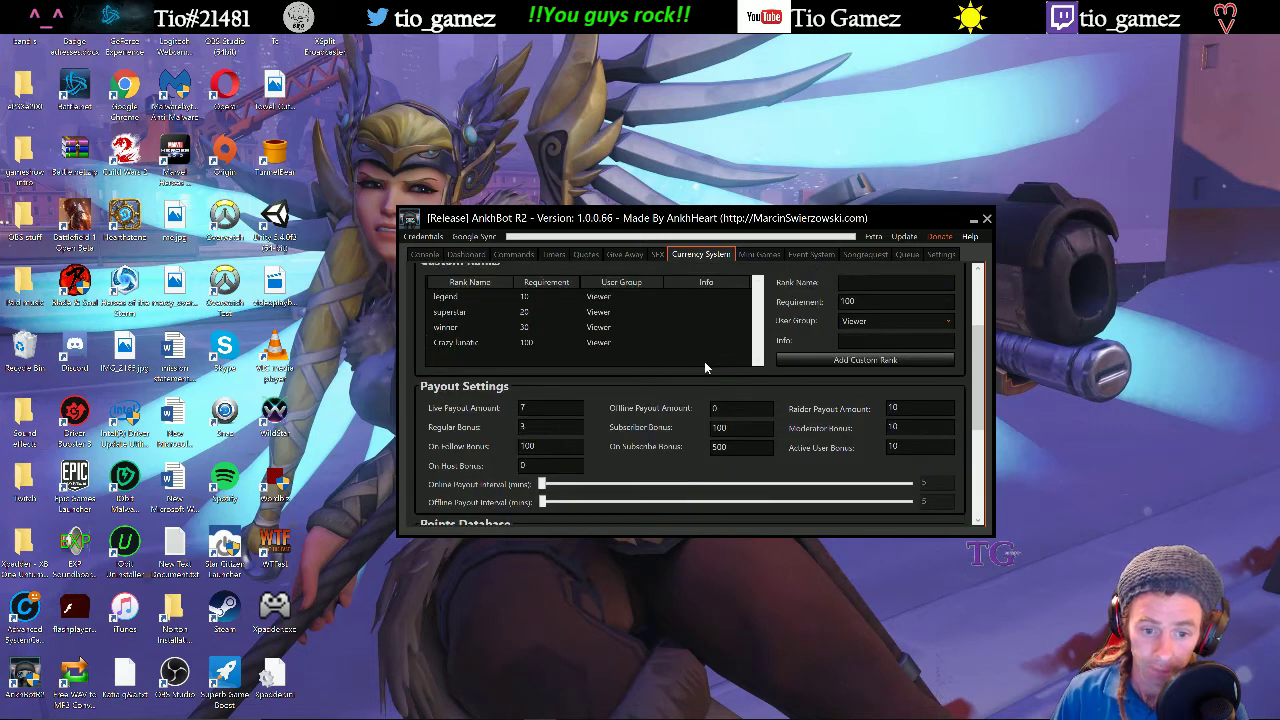
scroll(702, 362, up, 4)
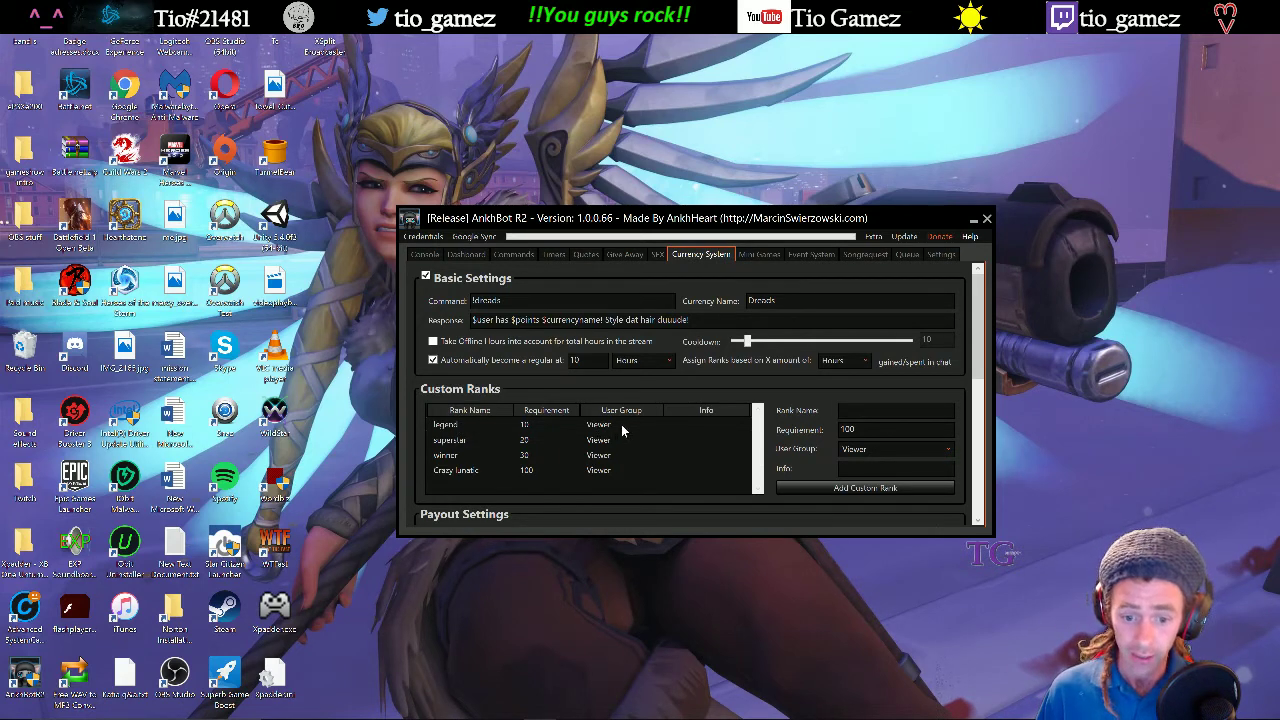
Remove all existing ranks from the Custom Ranks list and confirm the deletion.
right_click(457, 424)
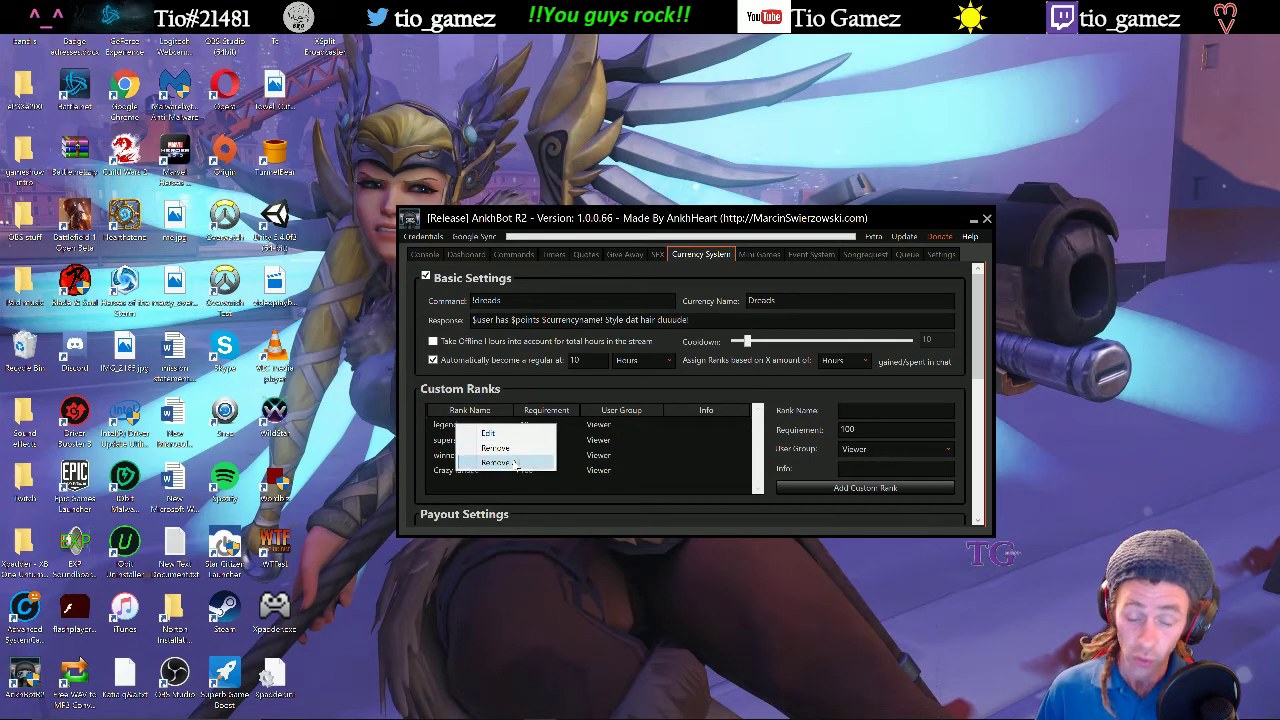
click(514, 463)
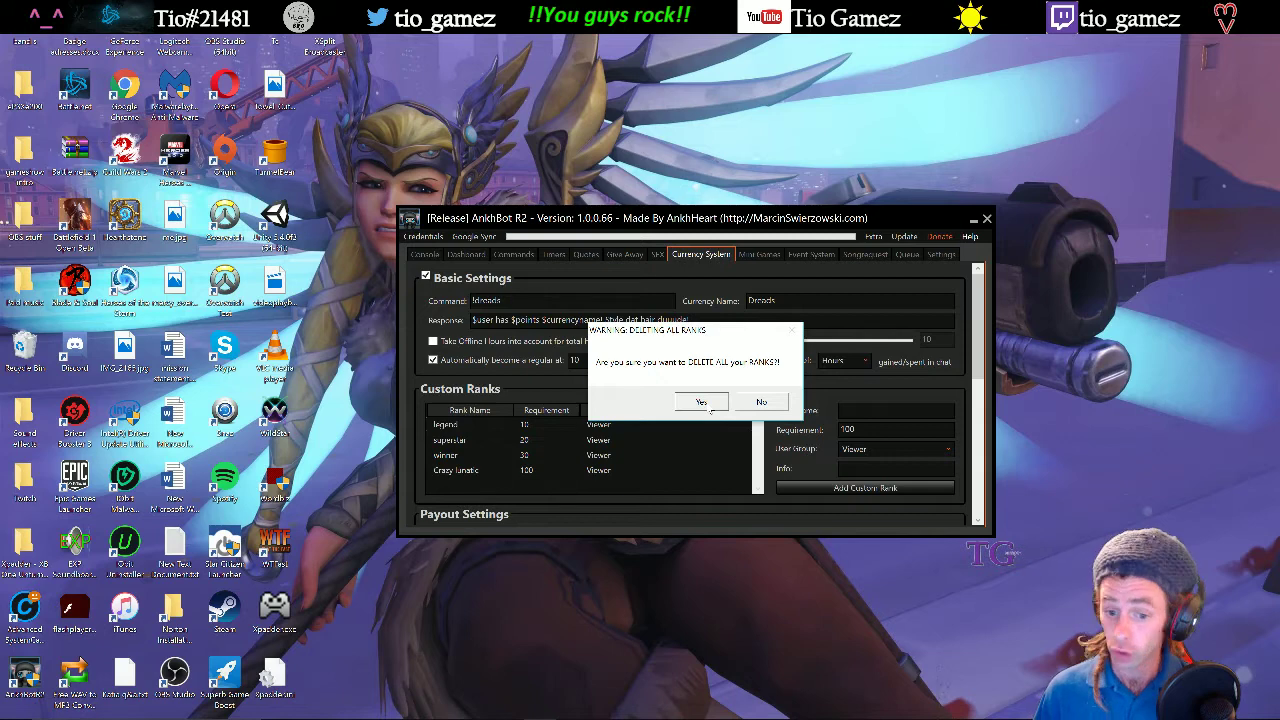
click(708, 404)
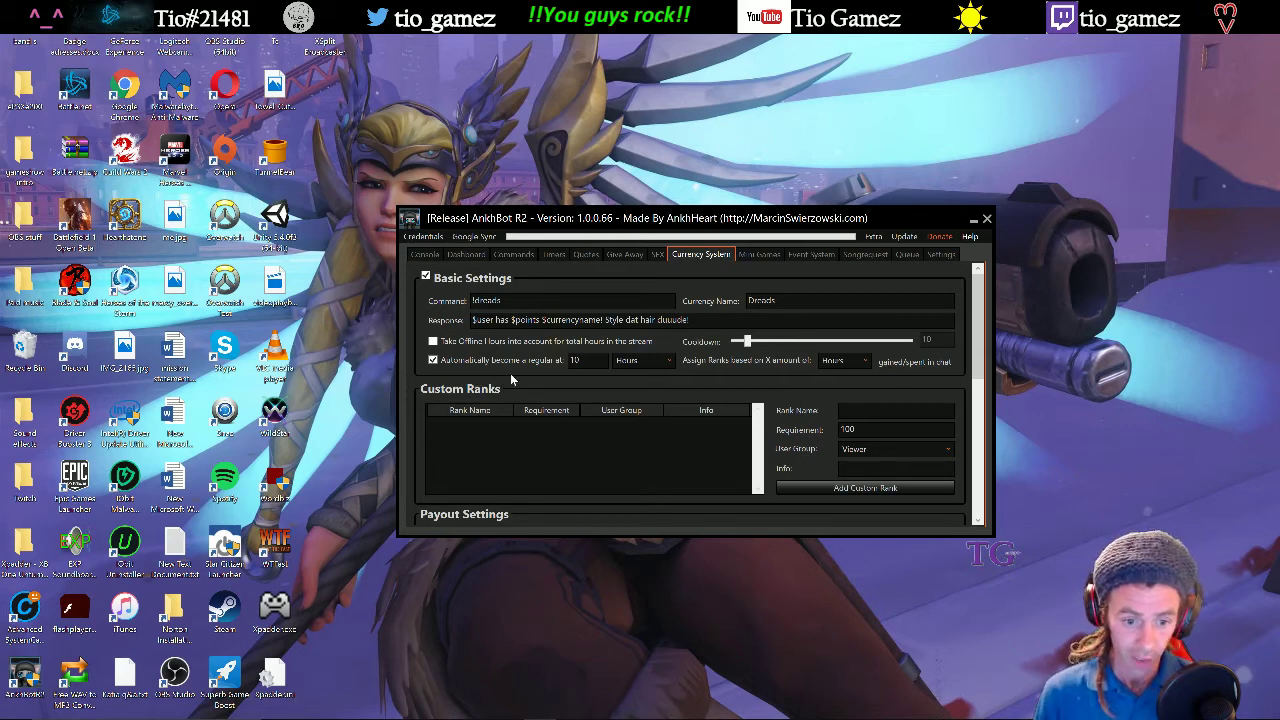
Check the viewers' ranks in the Points Database, sorting it by points, raids, last seen, Twitch name and rank.
scroll(819, 393, down, 10)
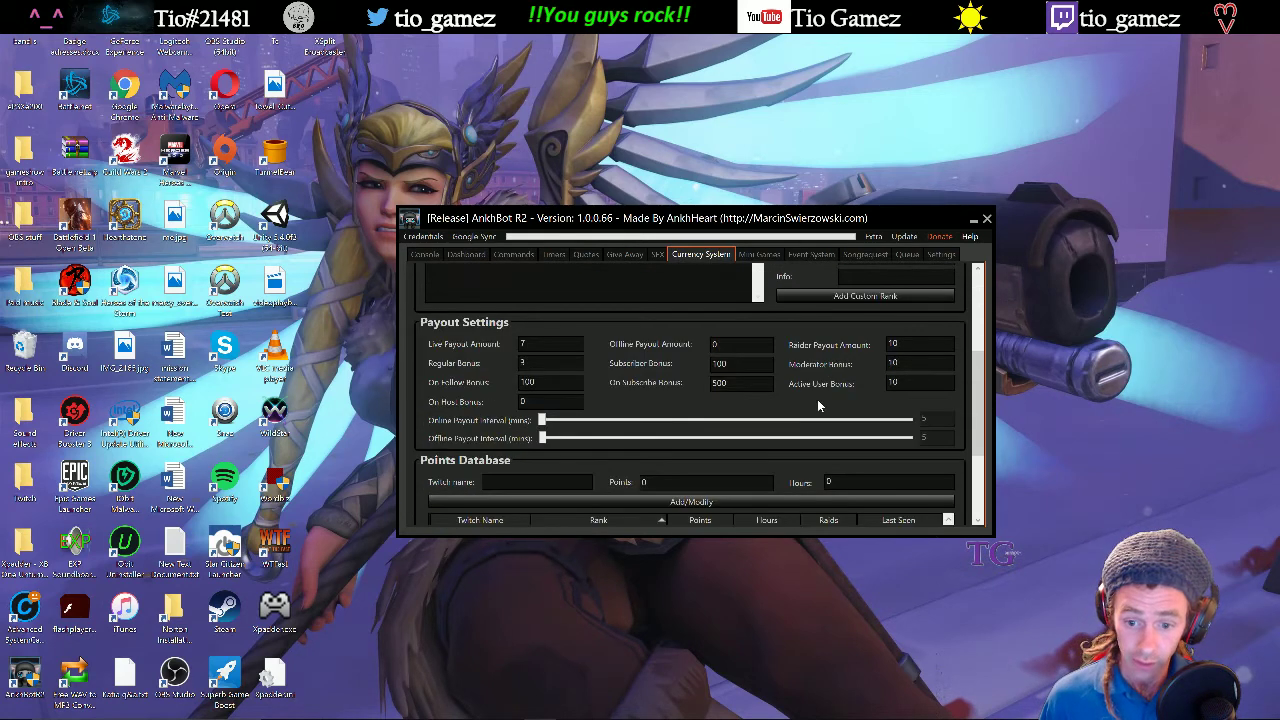
scroll(686, 459, down, 3)
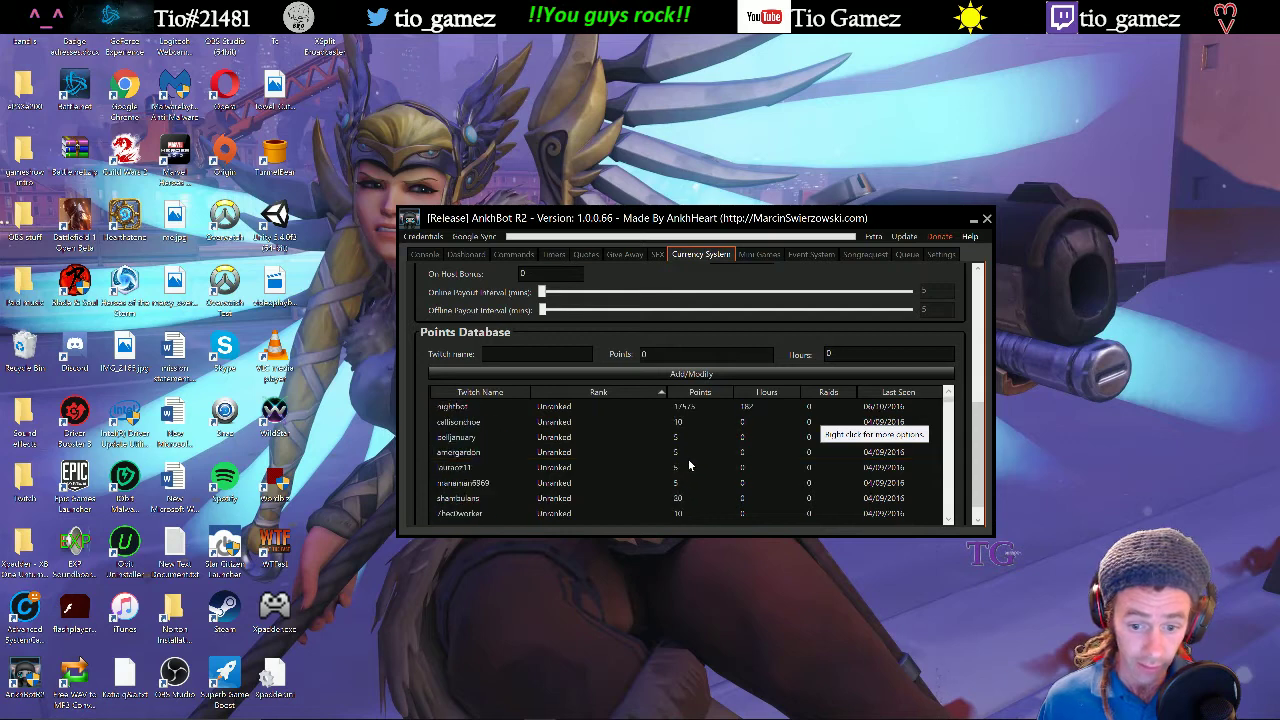
click(623, 393)
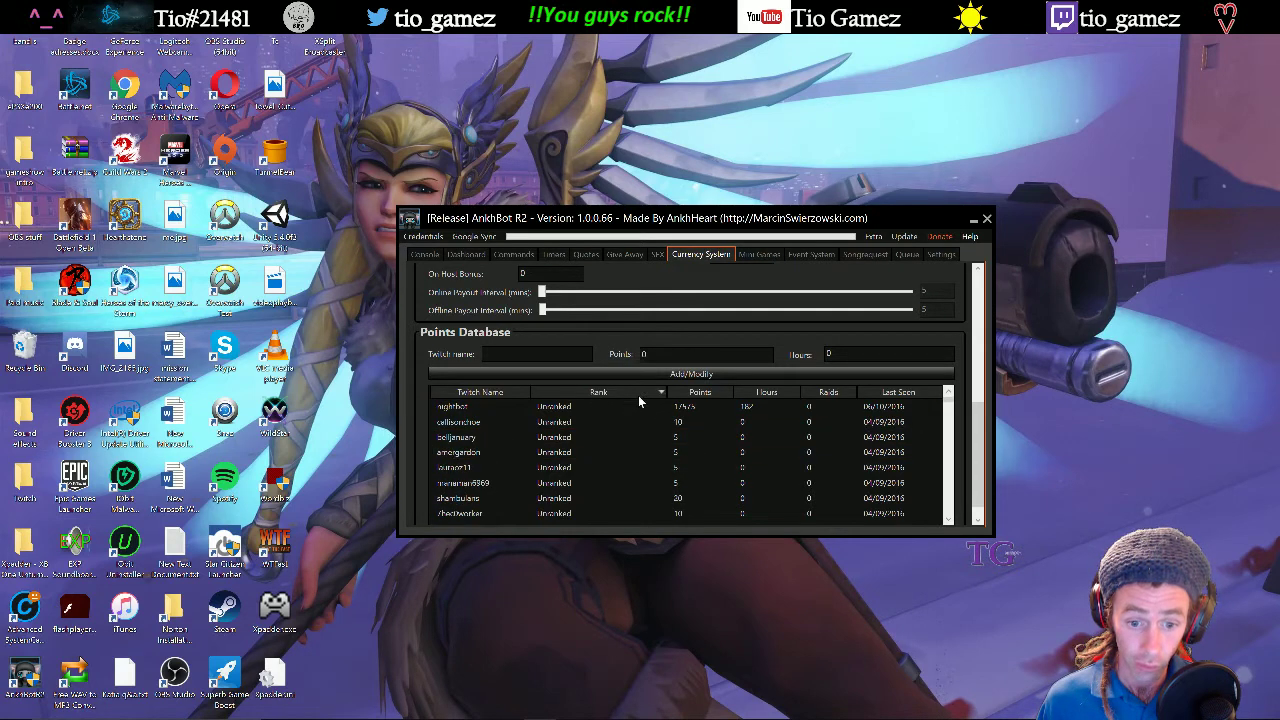
click(703, 395)
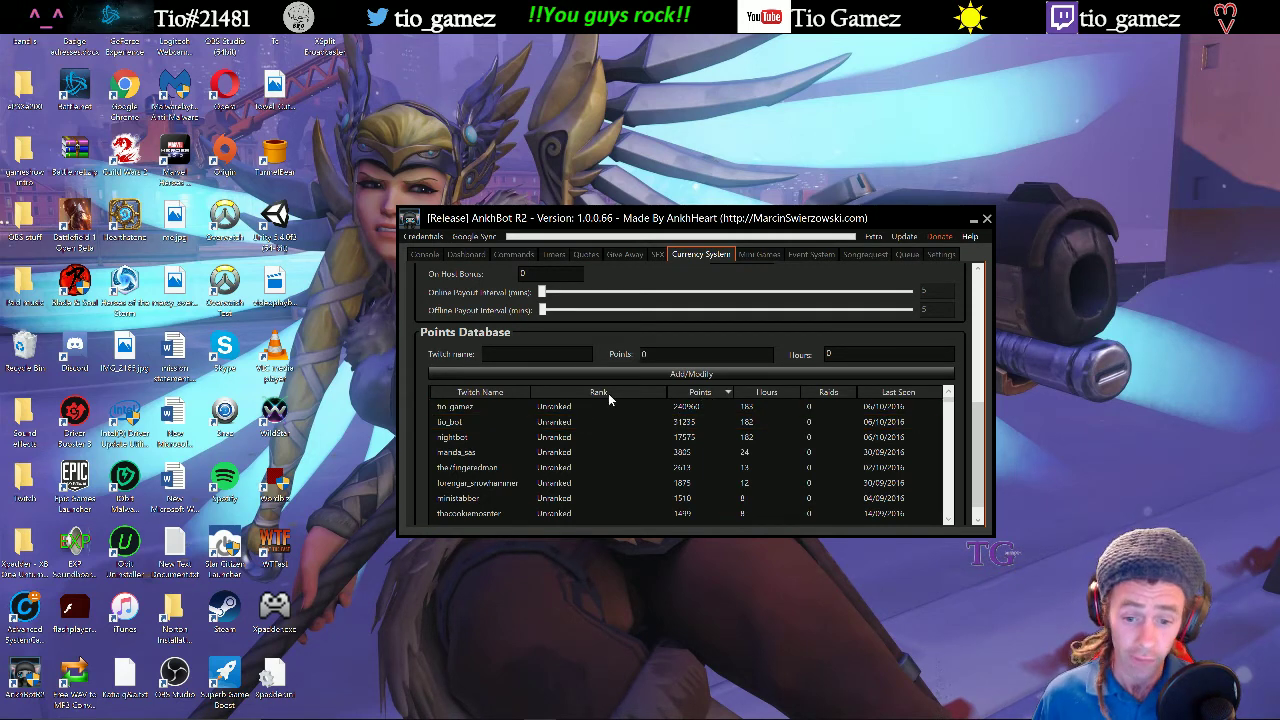
click(835, 391)
click(900, 393)
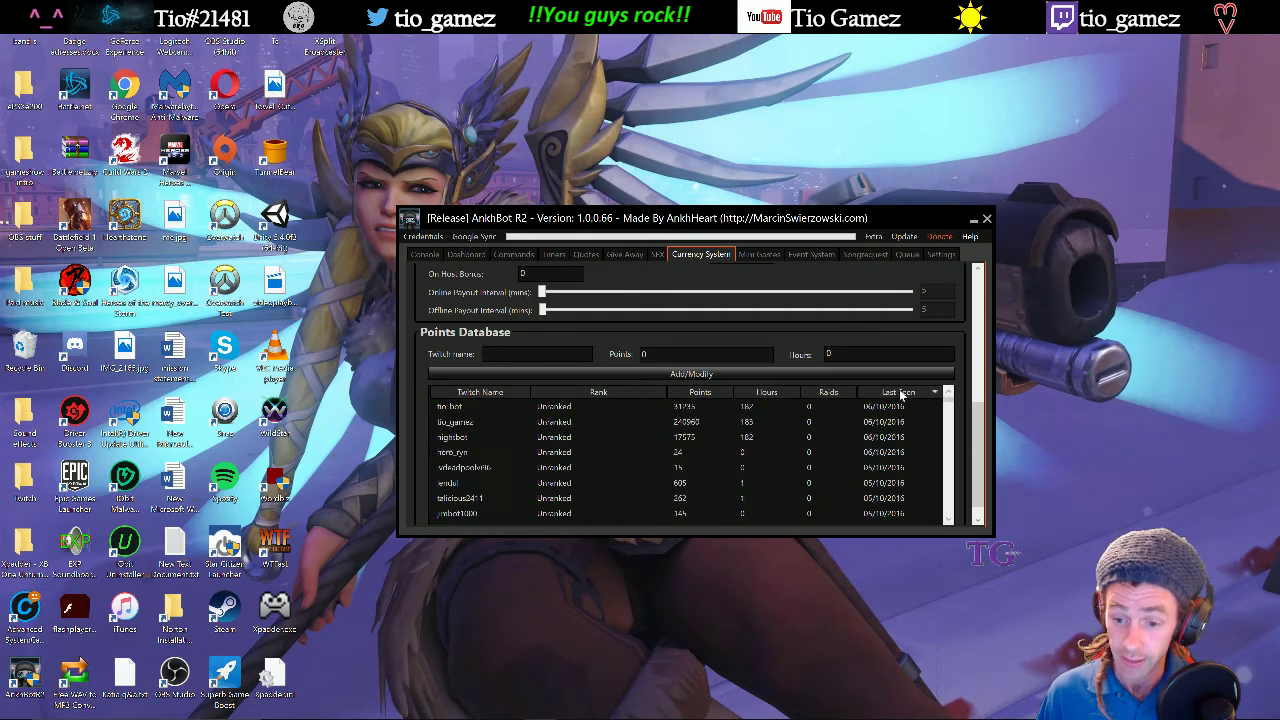
click(510, 391)
click(620, 392)
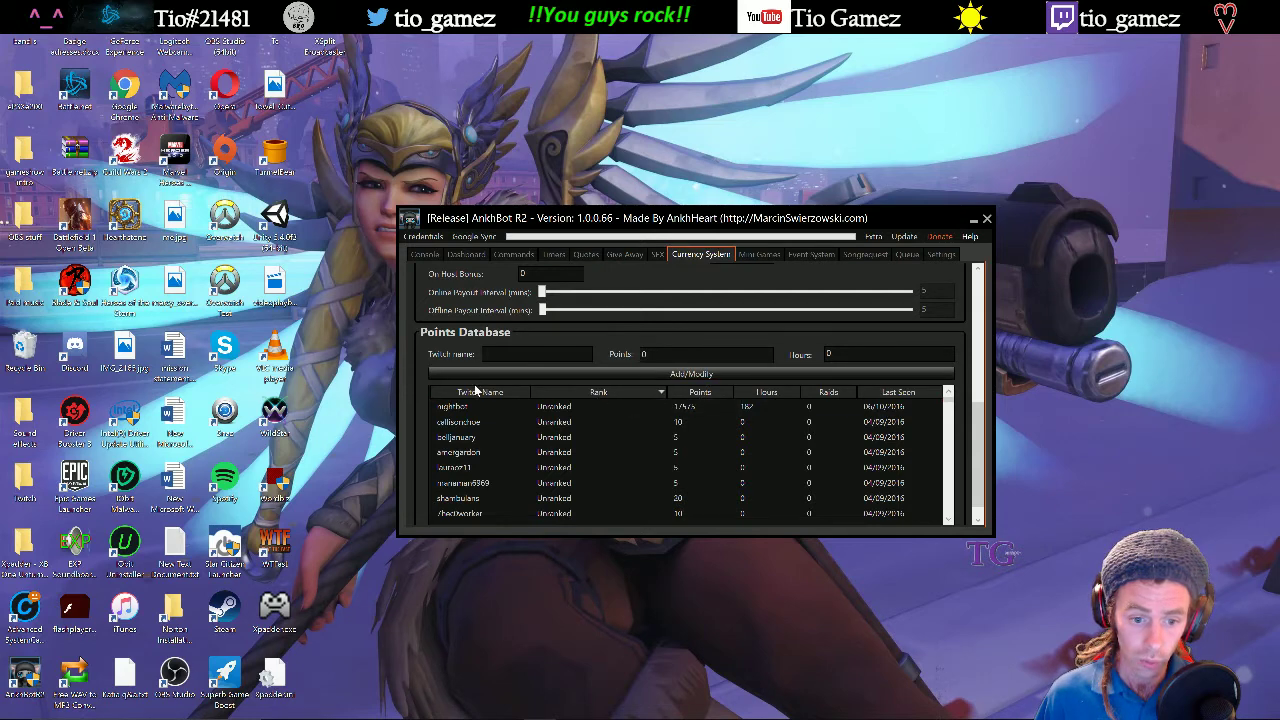
Select Hours as the unit for automatically becoming a regular and check the unit used for assigning ranks.
scroll(638, 376, up, 4)
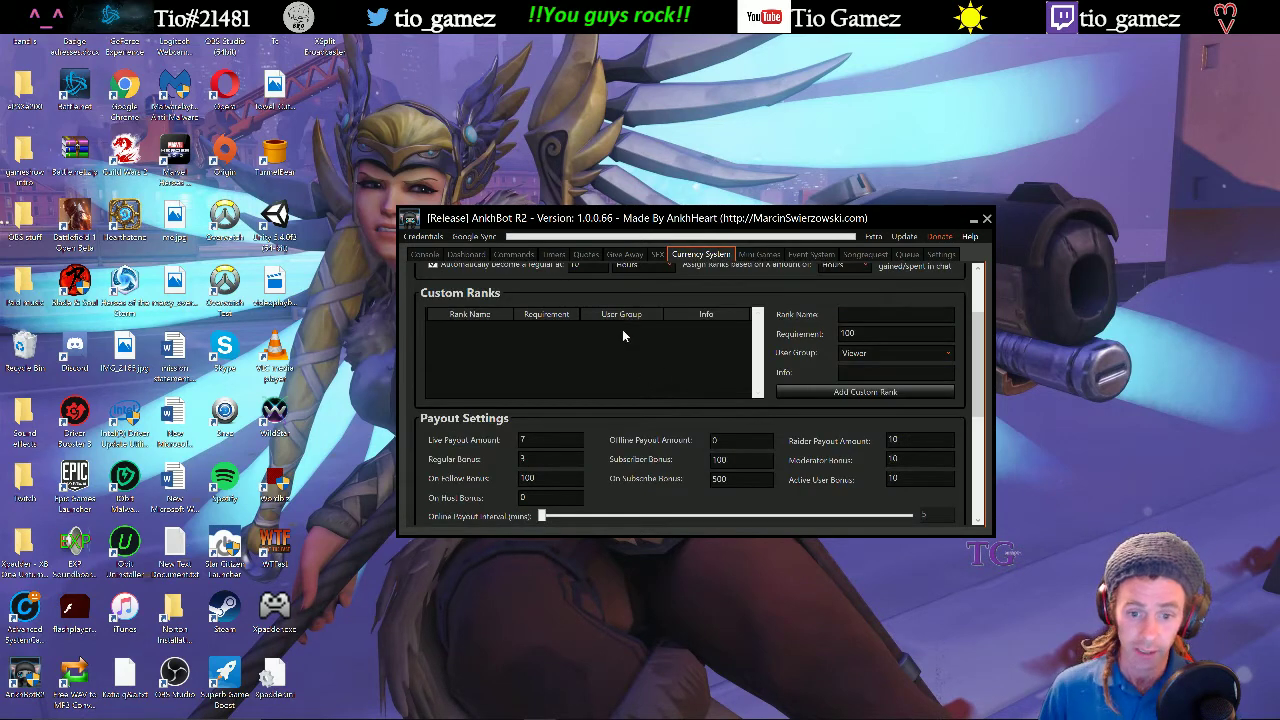
scroll(625, 320, up, 2)
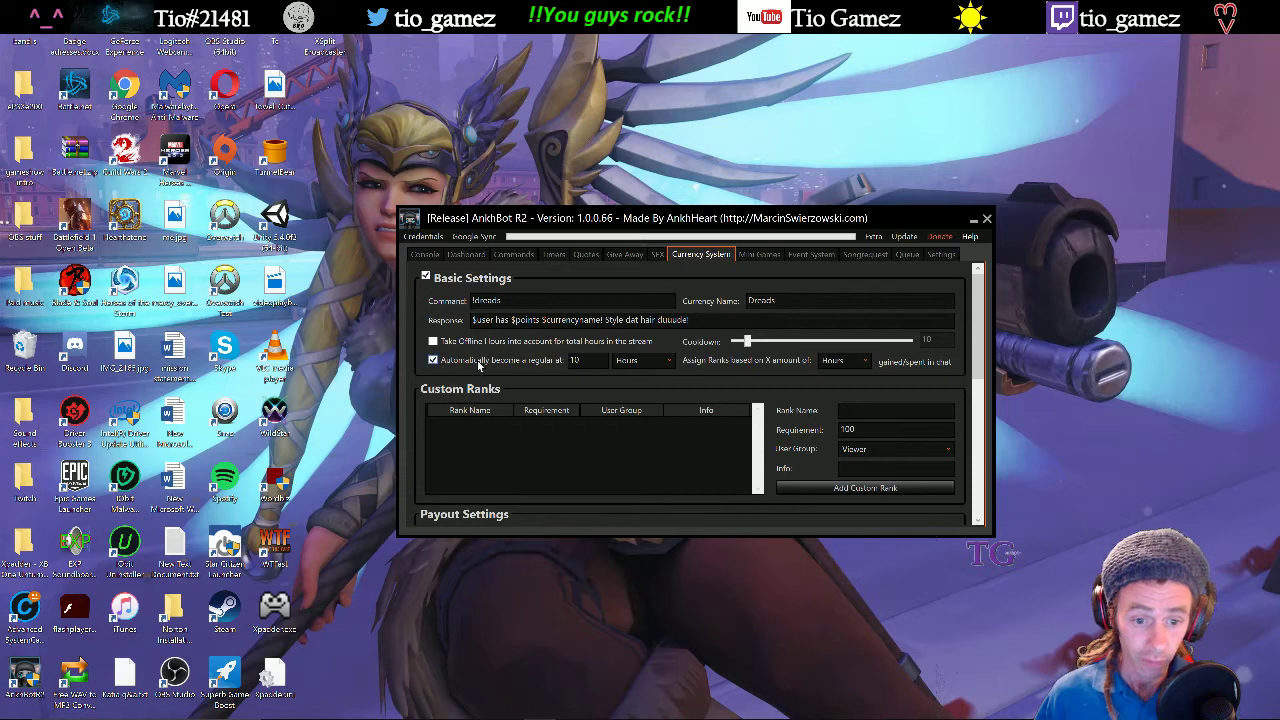
click(638, 360)
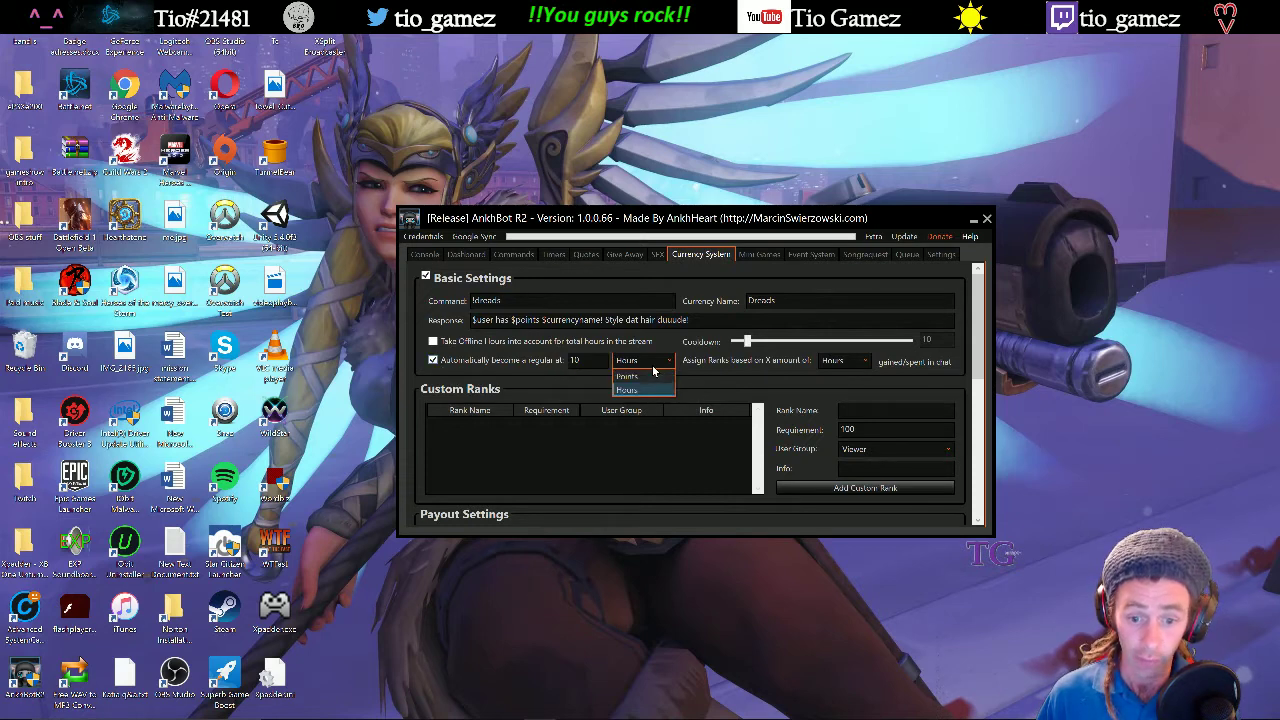
click(641, 388)
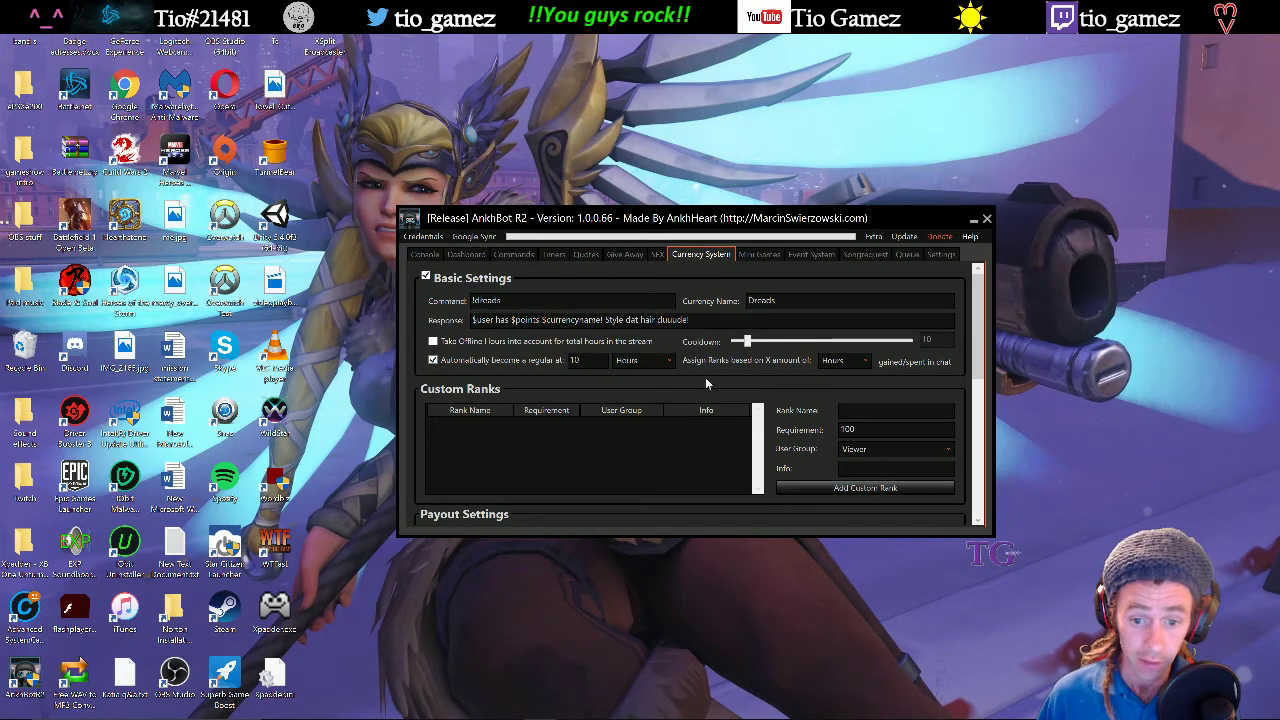
click(853, 364)
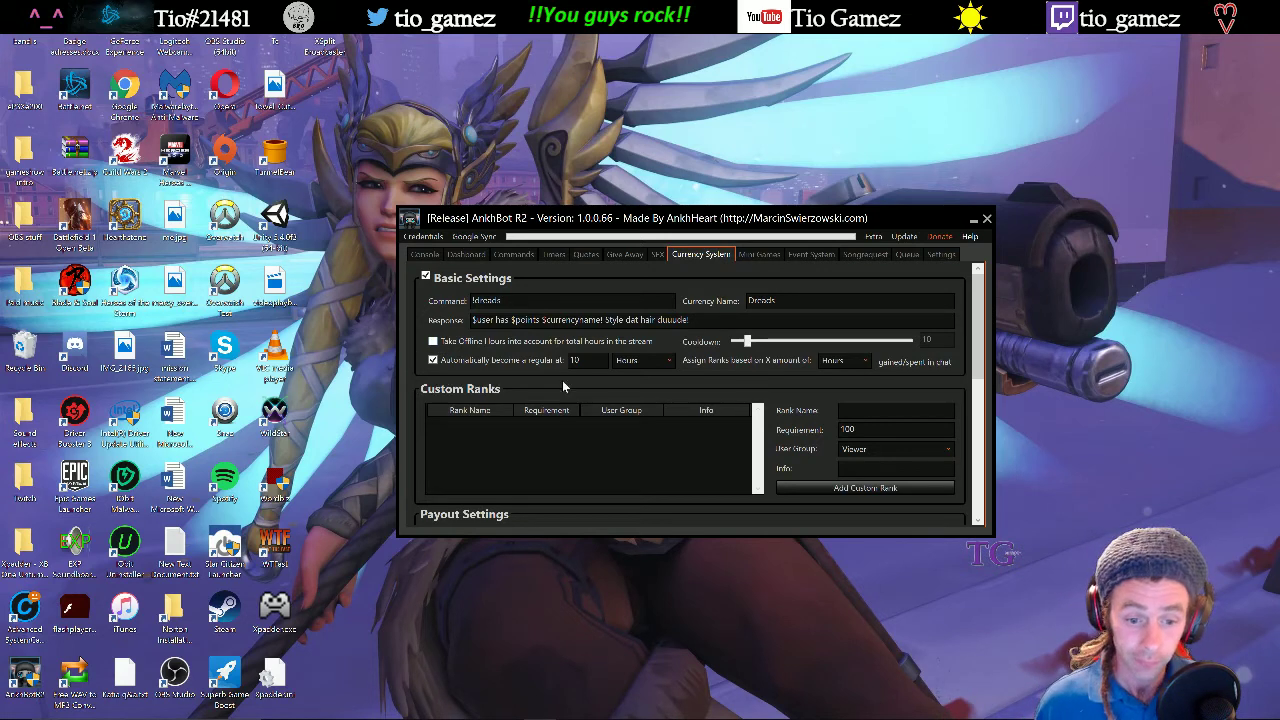
Add a custom rank named Newbie with a requirement of 2 for the Viewer user group.
click(885, 411)
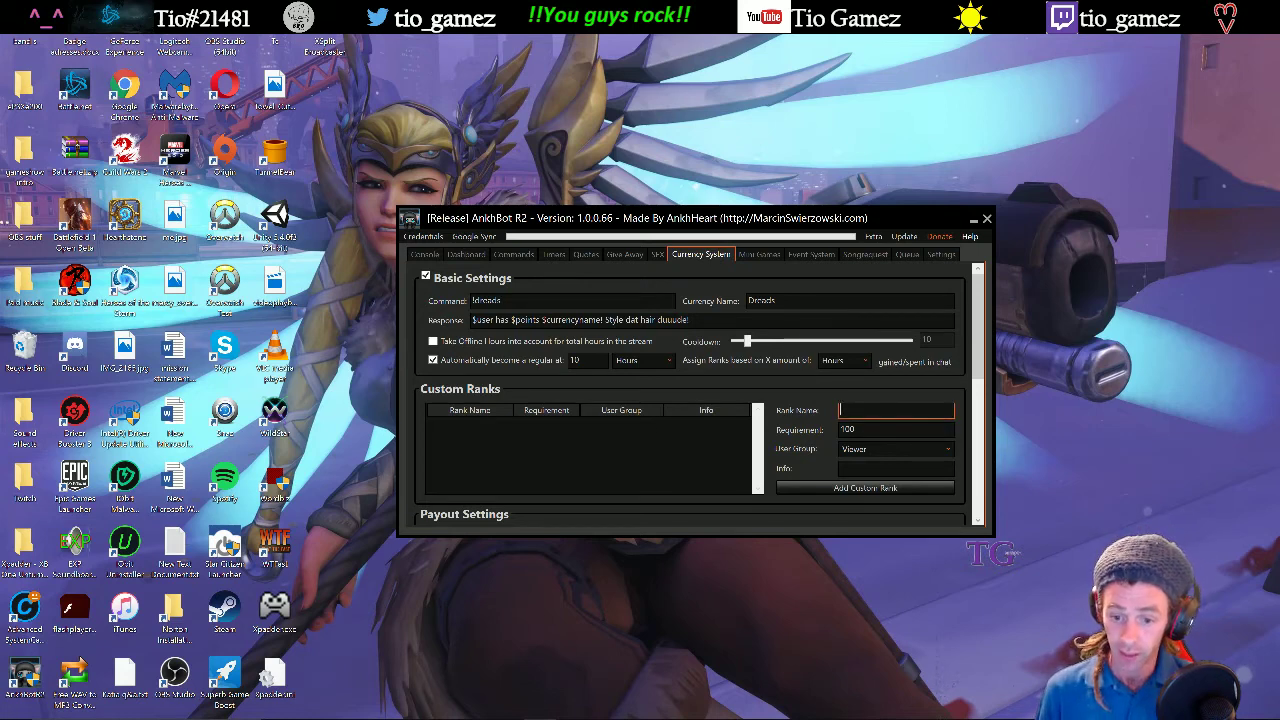
text(new)
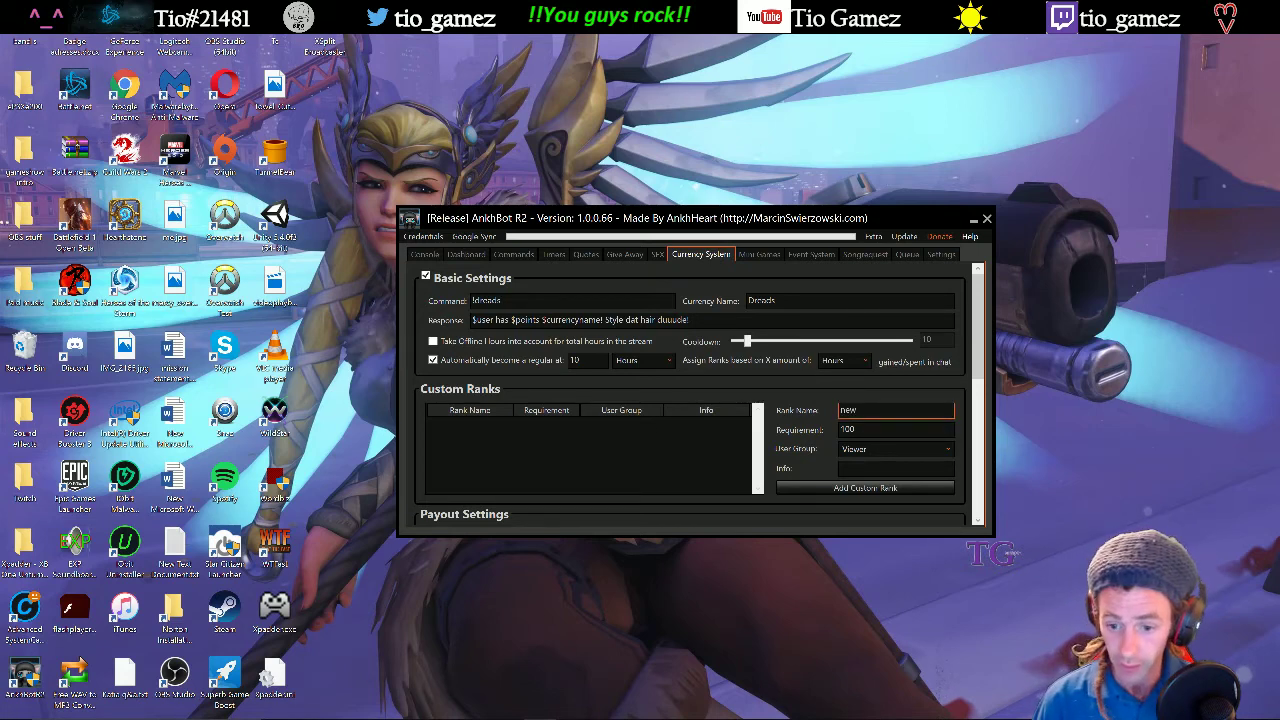
key(BackSpace)
key(BackSpace)
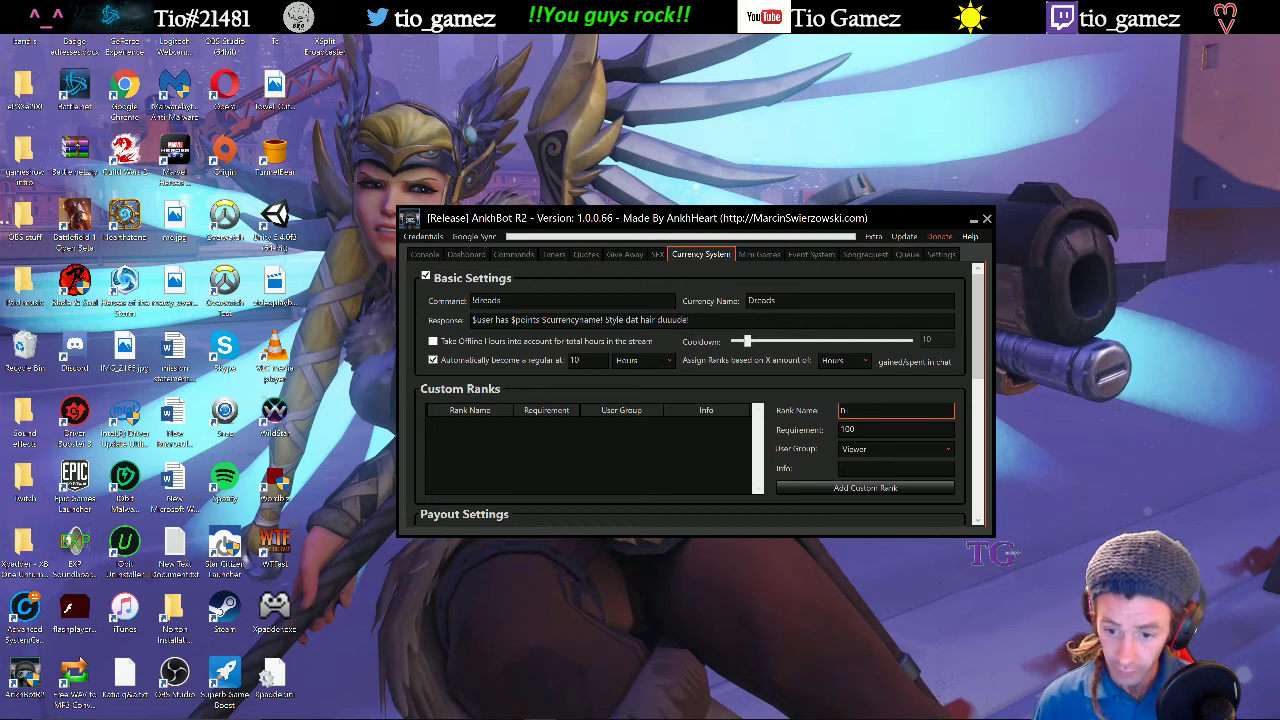
text(Ne)
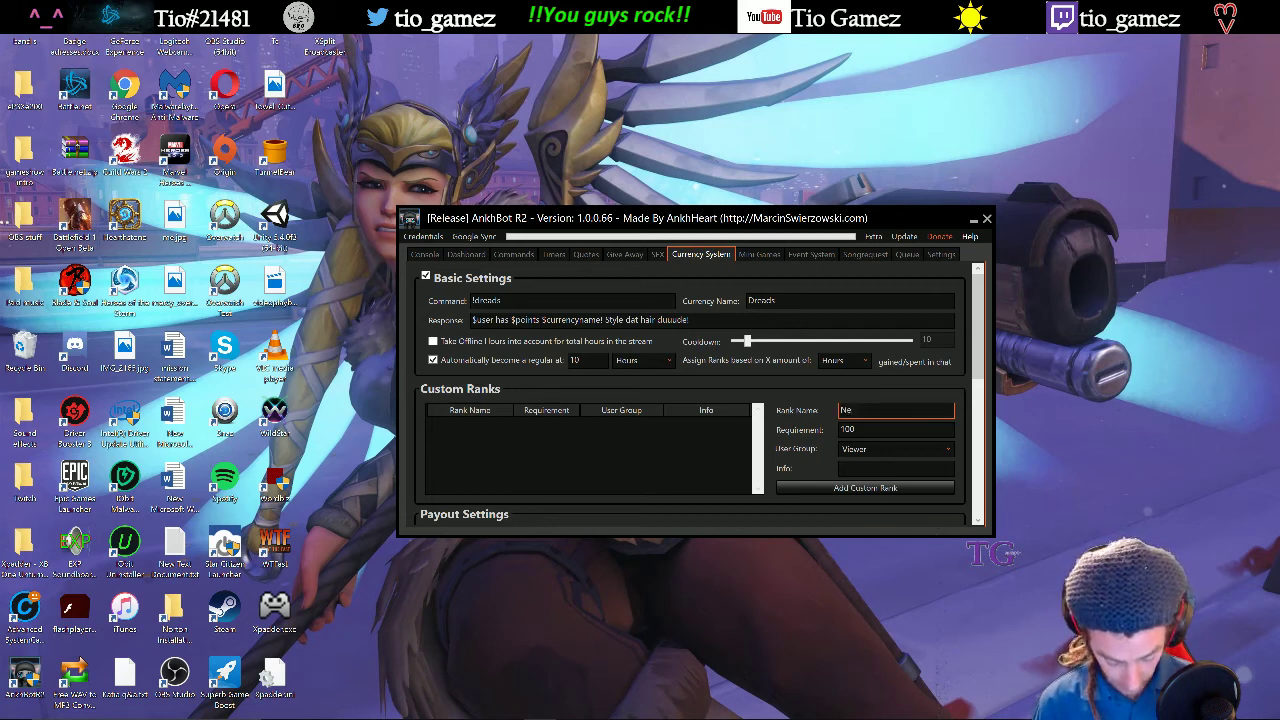
text(wbie)
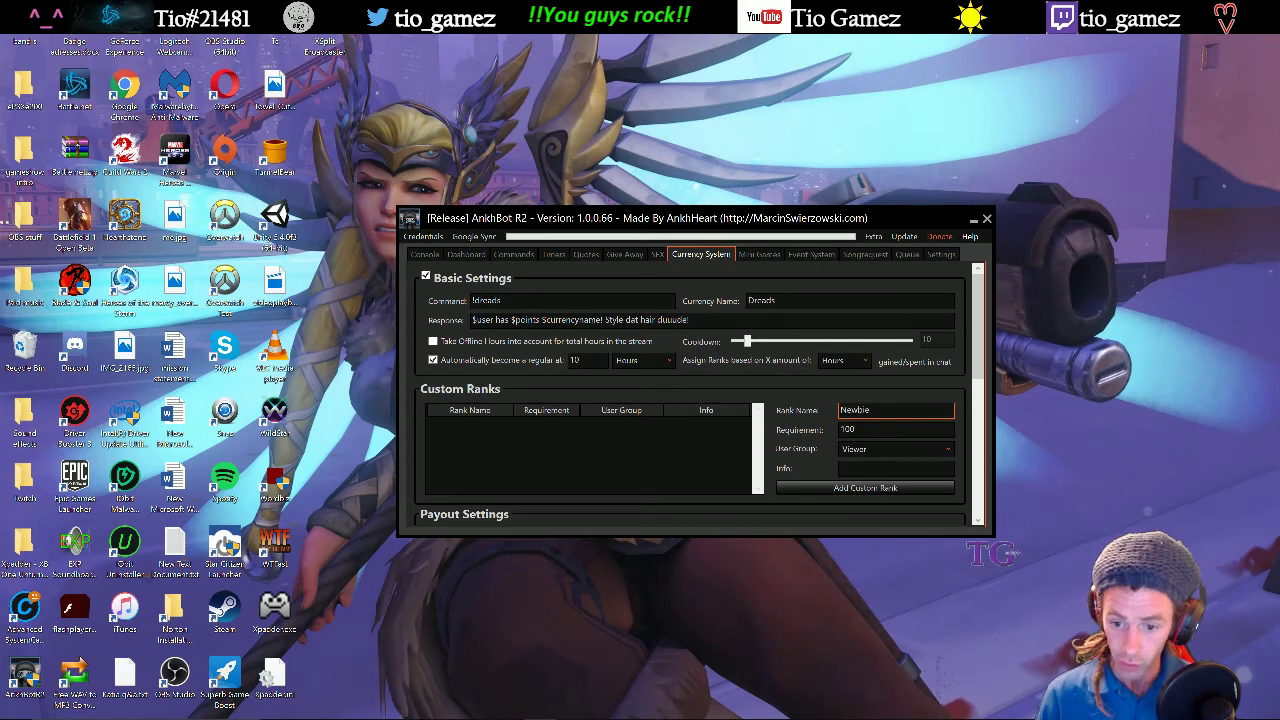
key(Tab)
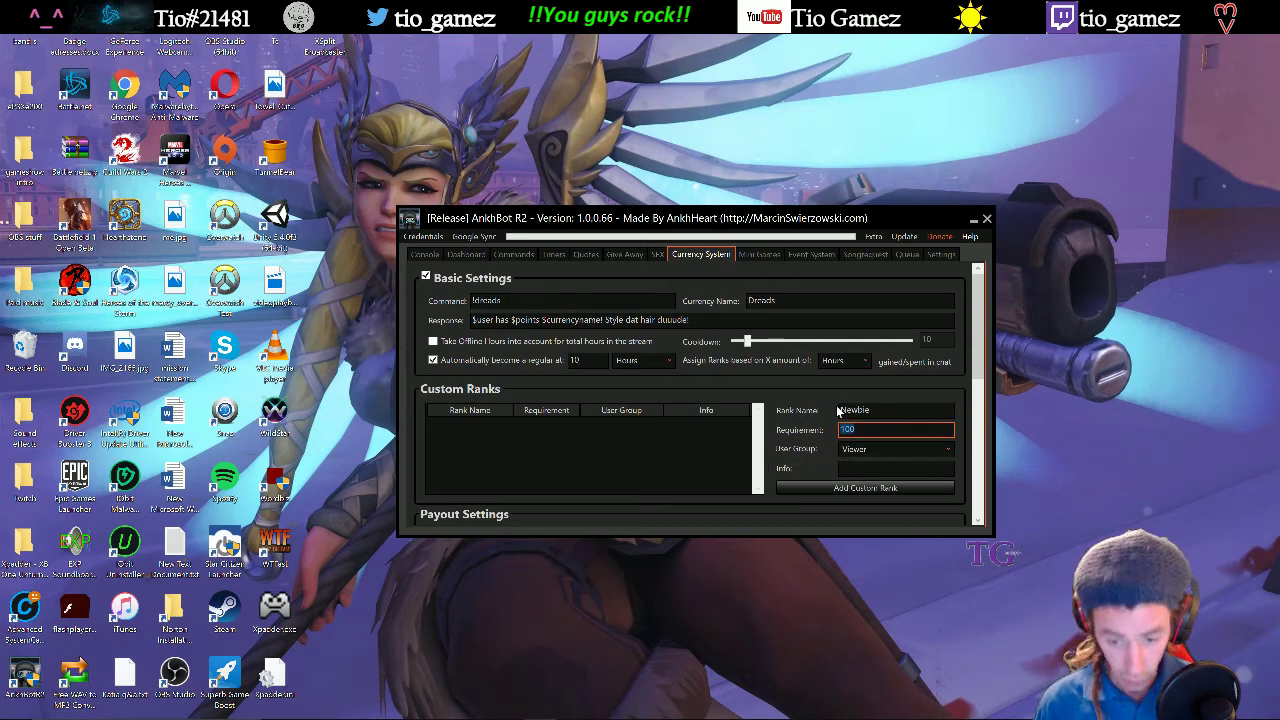
text(2)
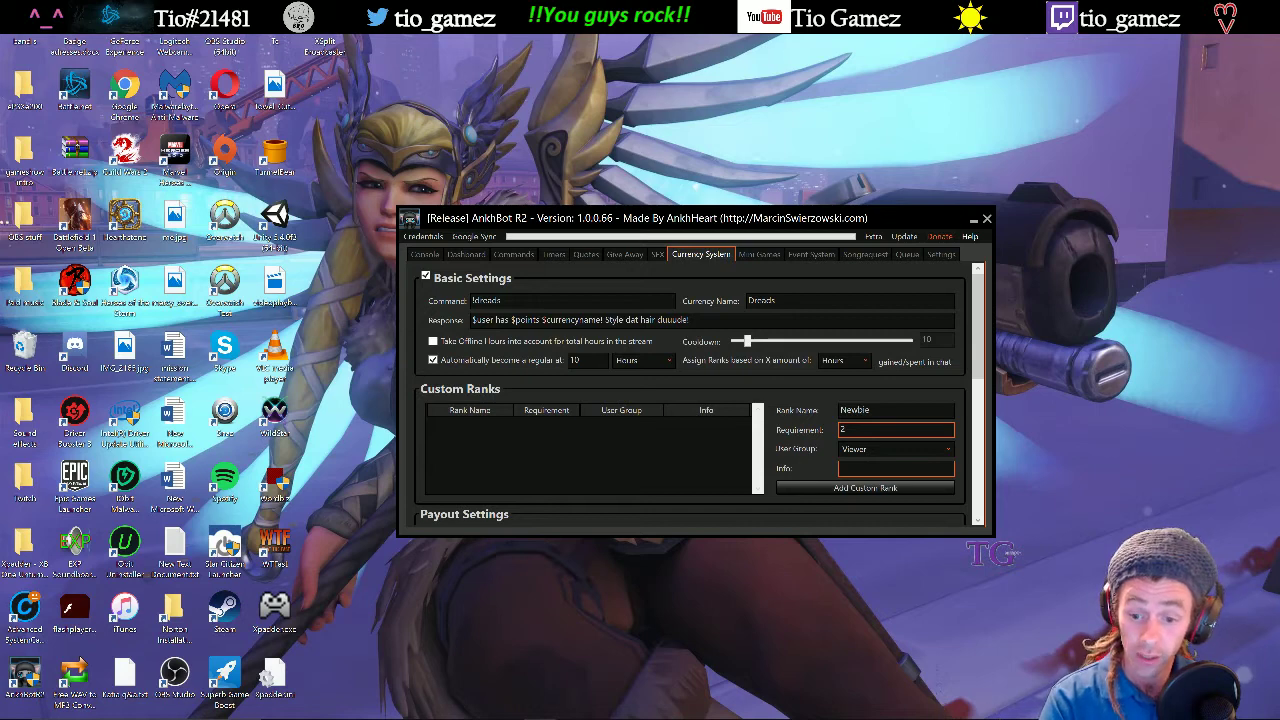
click(893, 487)
Sort the Points Database by hours in descending order and examine which viewers hold the Newbie rank.
scroll(822, 444, down, 5)
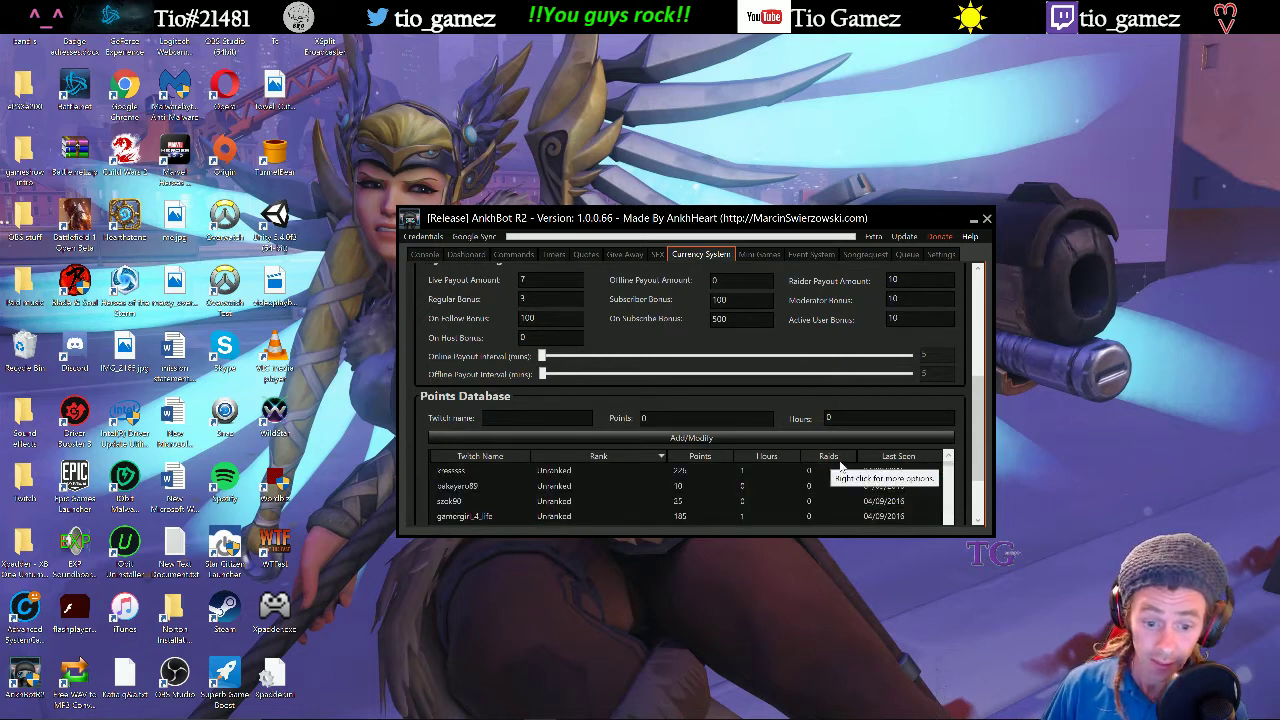
scroll(714, 456, down, 2)
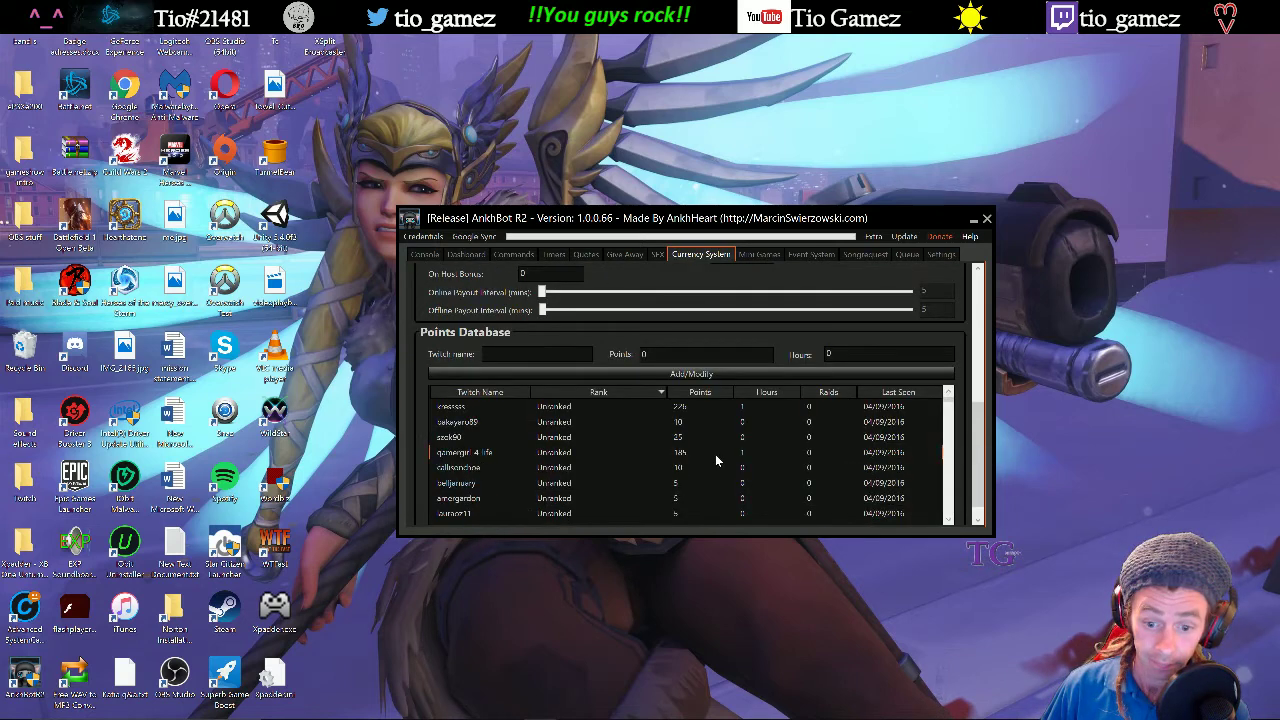
click(772, 393)
click(790, 427)
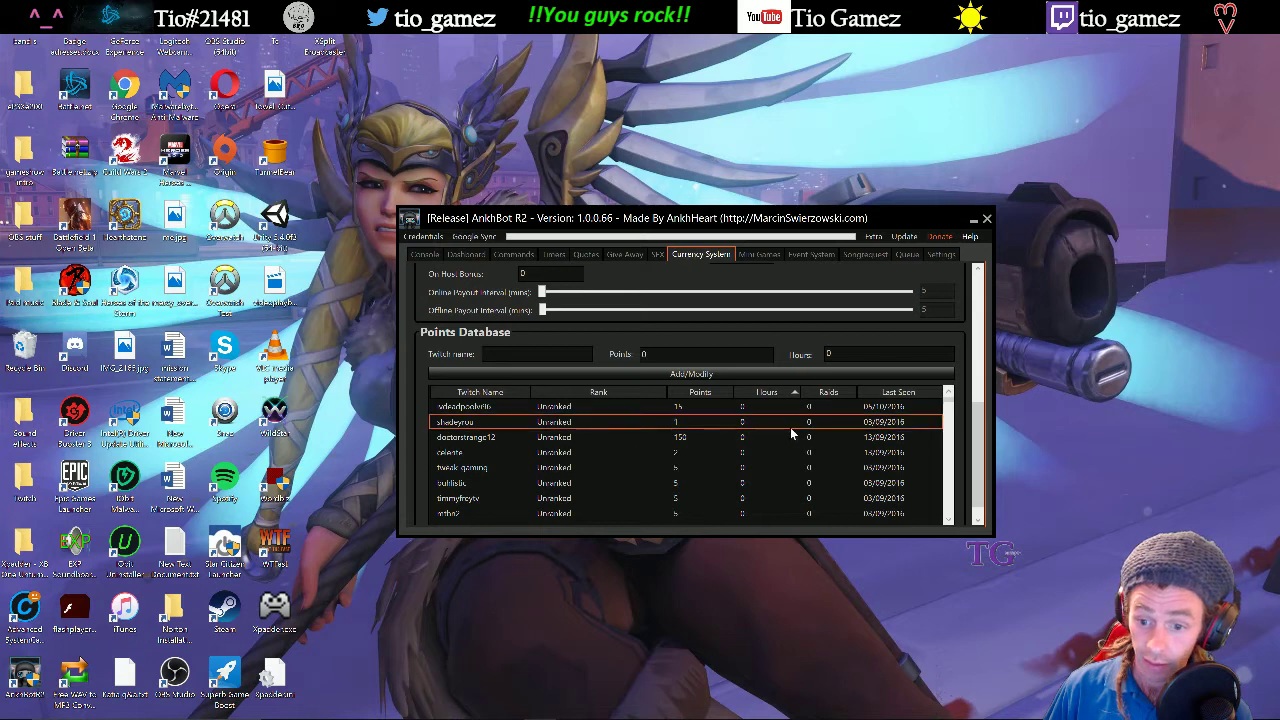
click(765, 392)
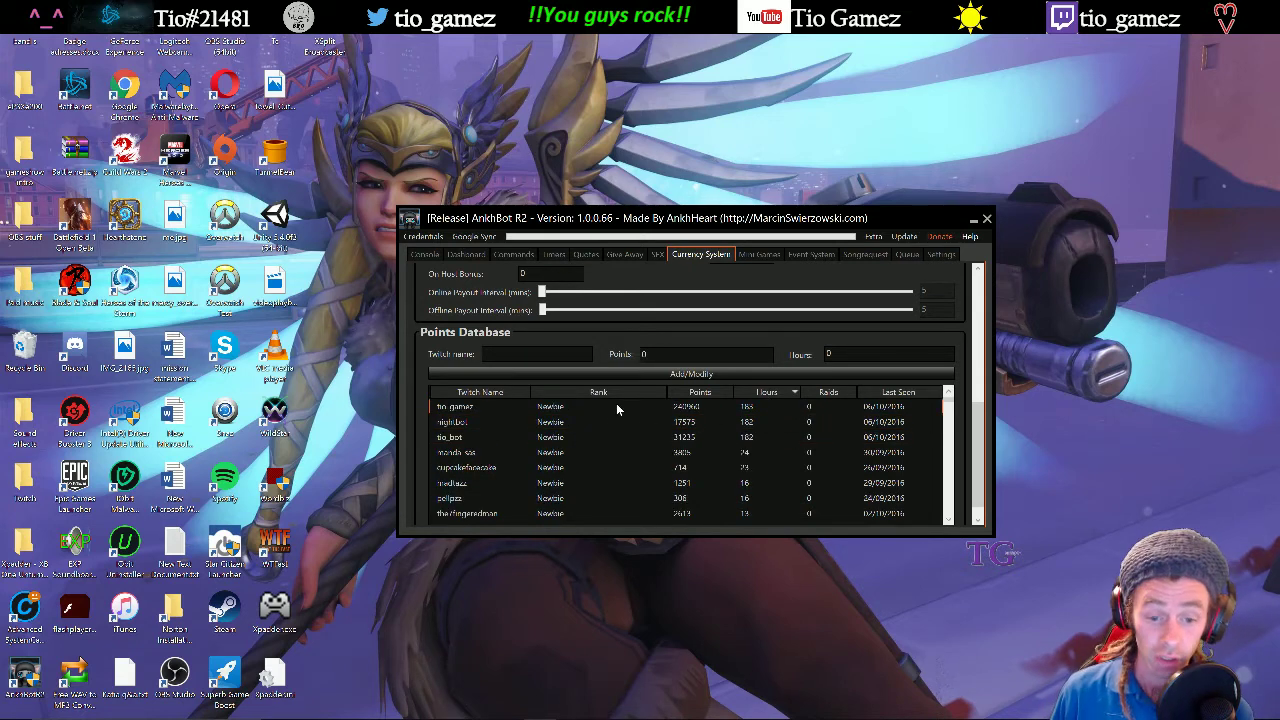
scroll(610, 425, down, 10)
scroll(608, 450, down, 15)
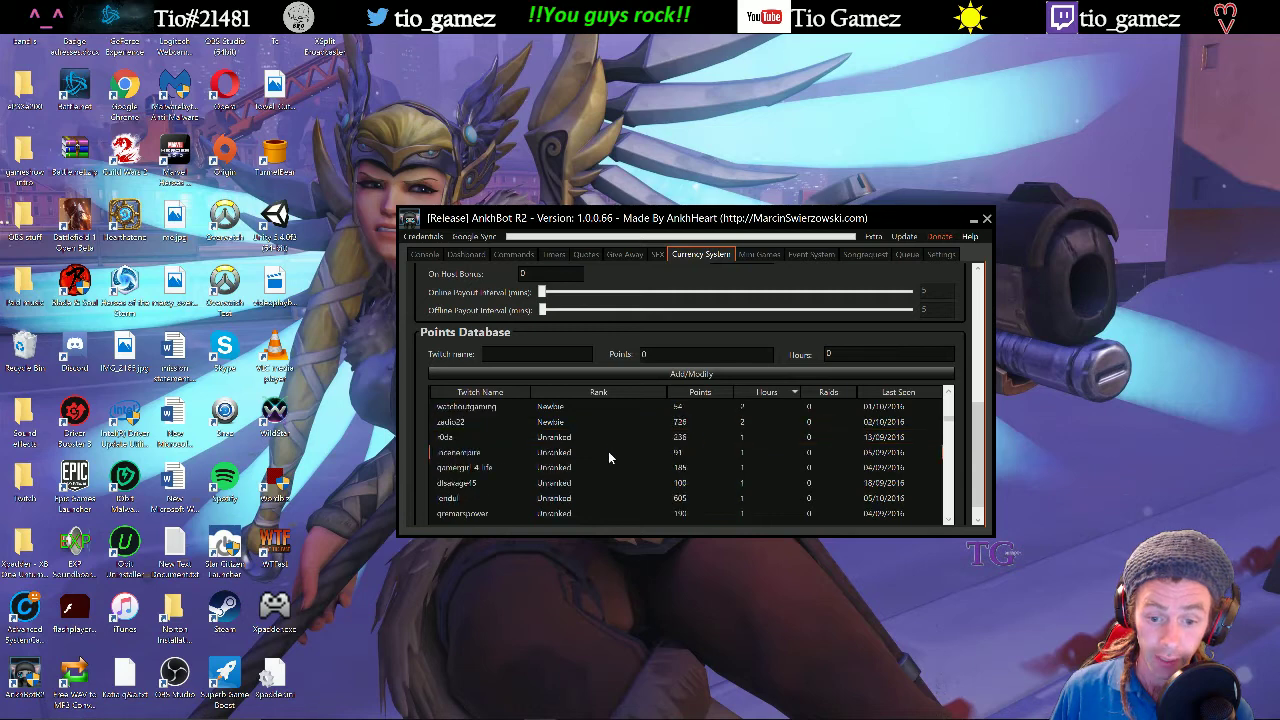
scroll(630, 464, down, 5)
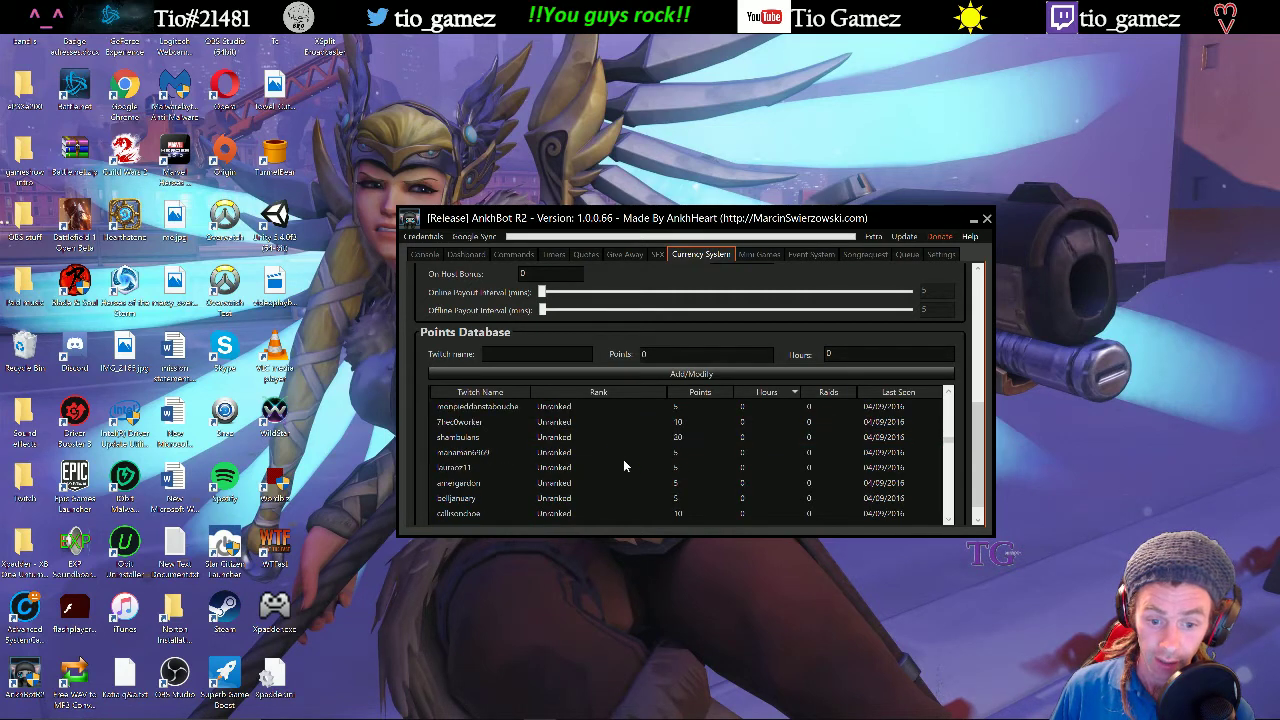
scroll(625, 459, up, 15)
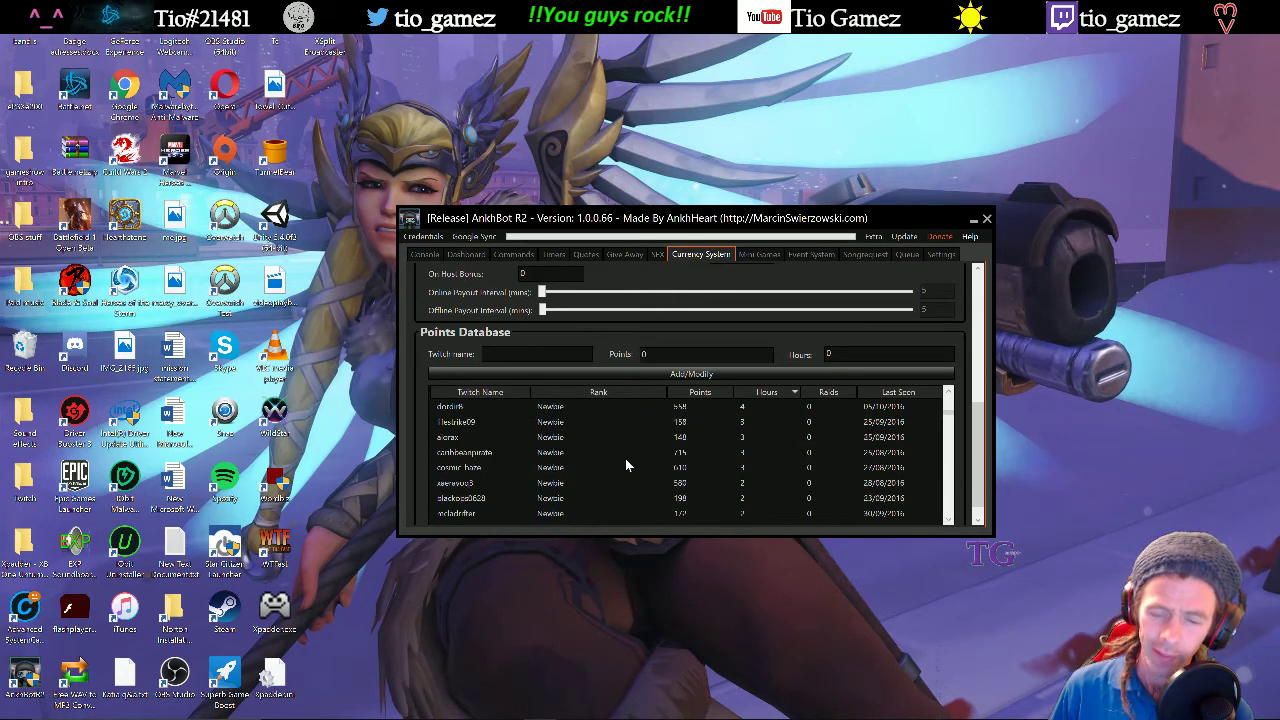
scroll(650, 459, up, 6)
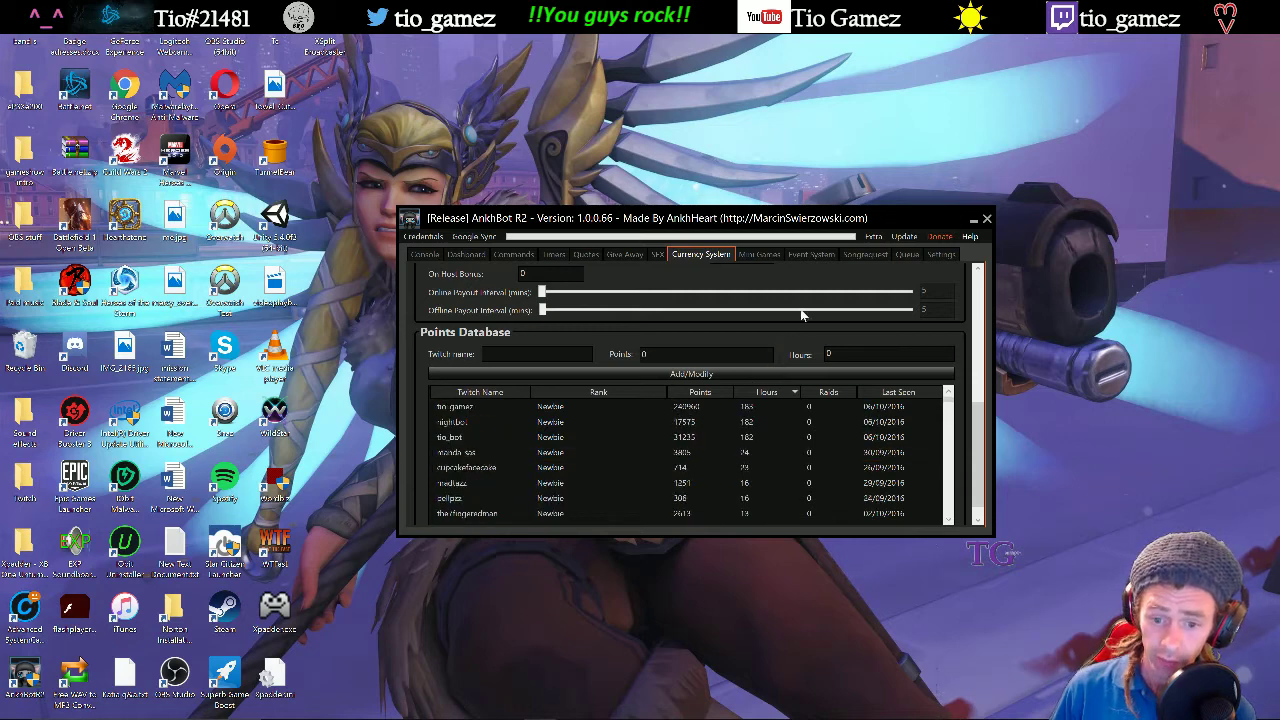
Add a custom rank named Seasoned Watchererererer with a requirement of 10 for the Viewer group and check which viewers in the Points Database hold it.
click(895, 283)
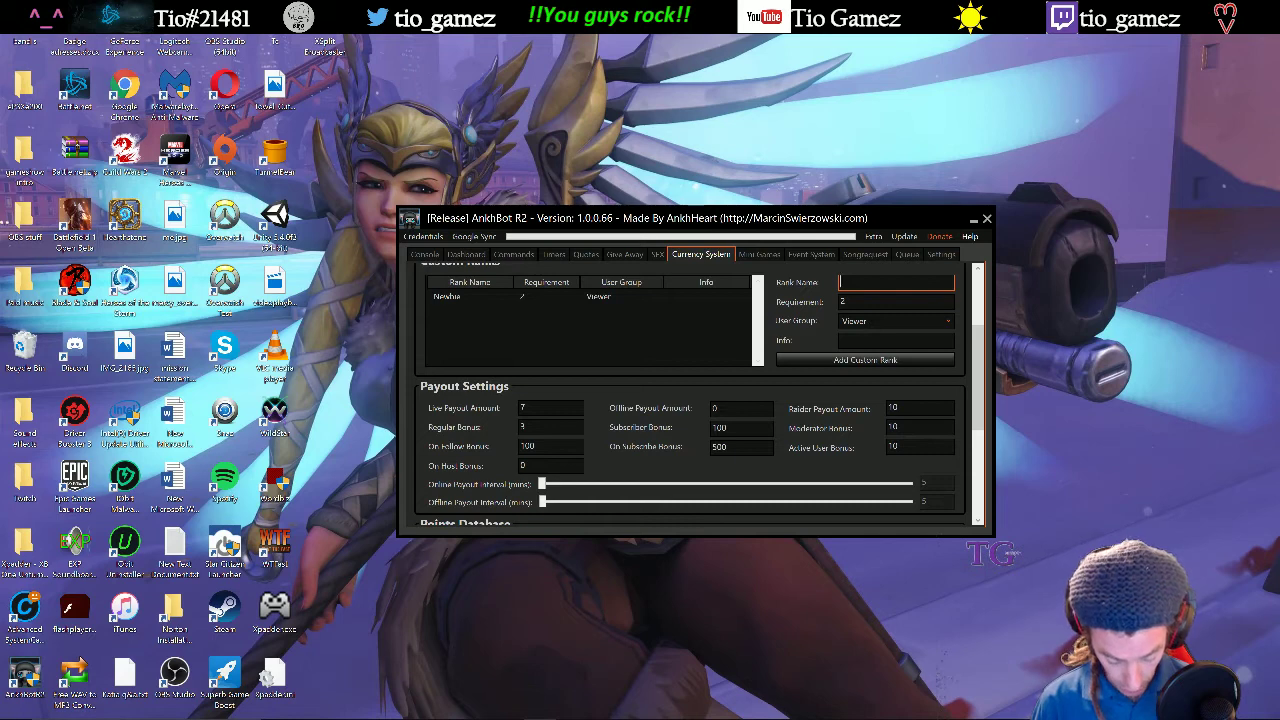
text(Seas)
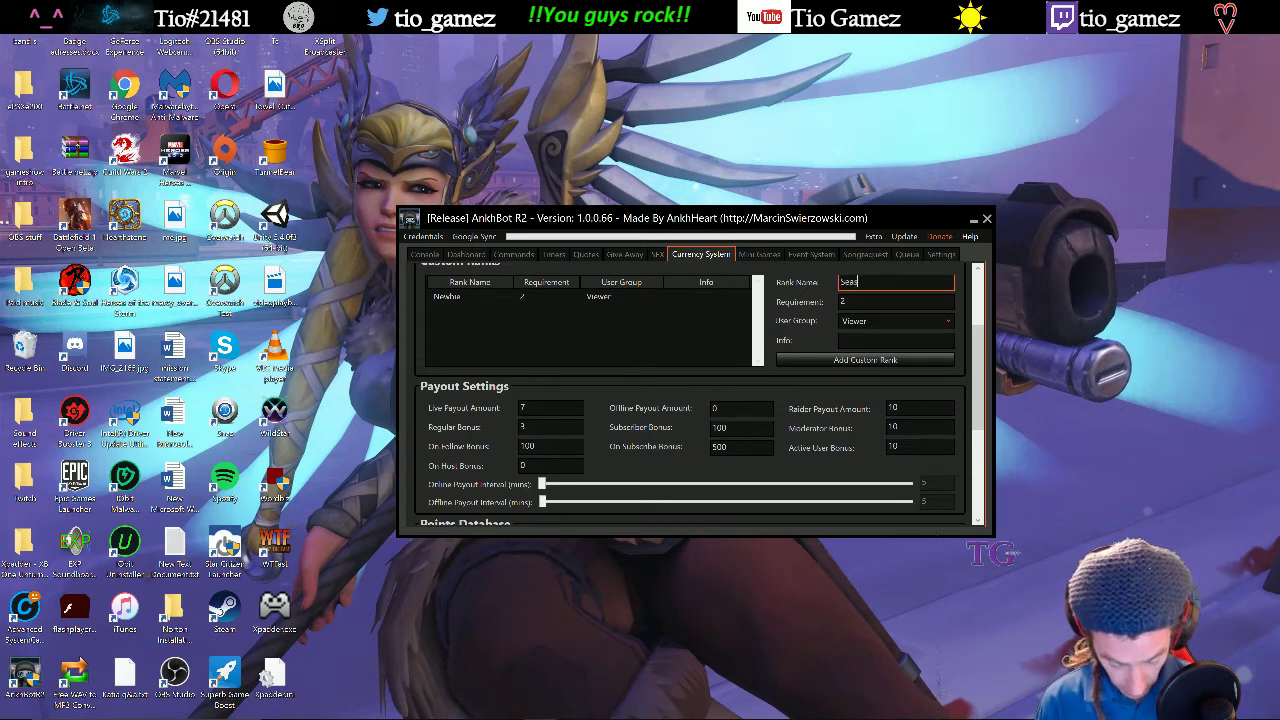
text(oned Wa)
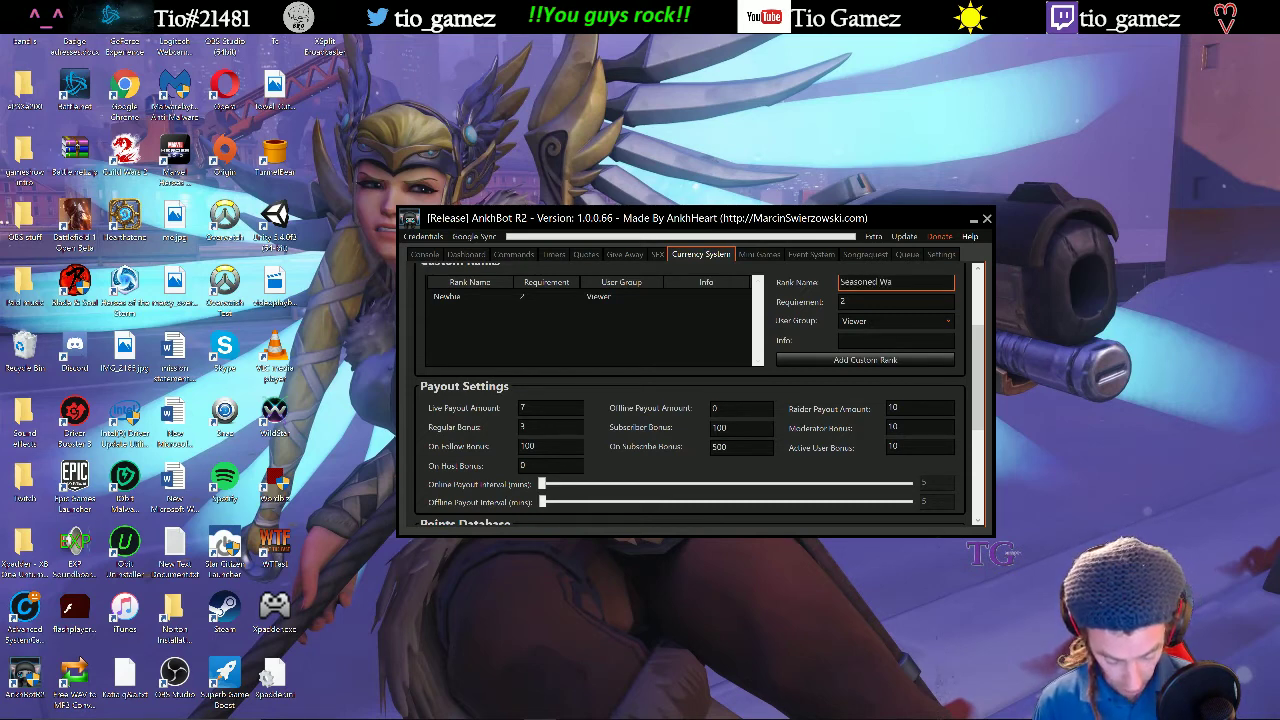
text(tchererer)
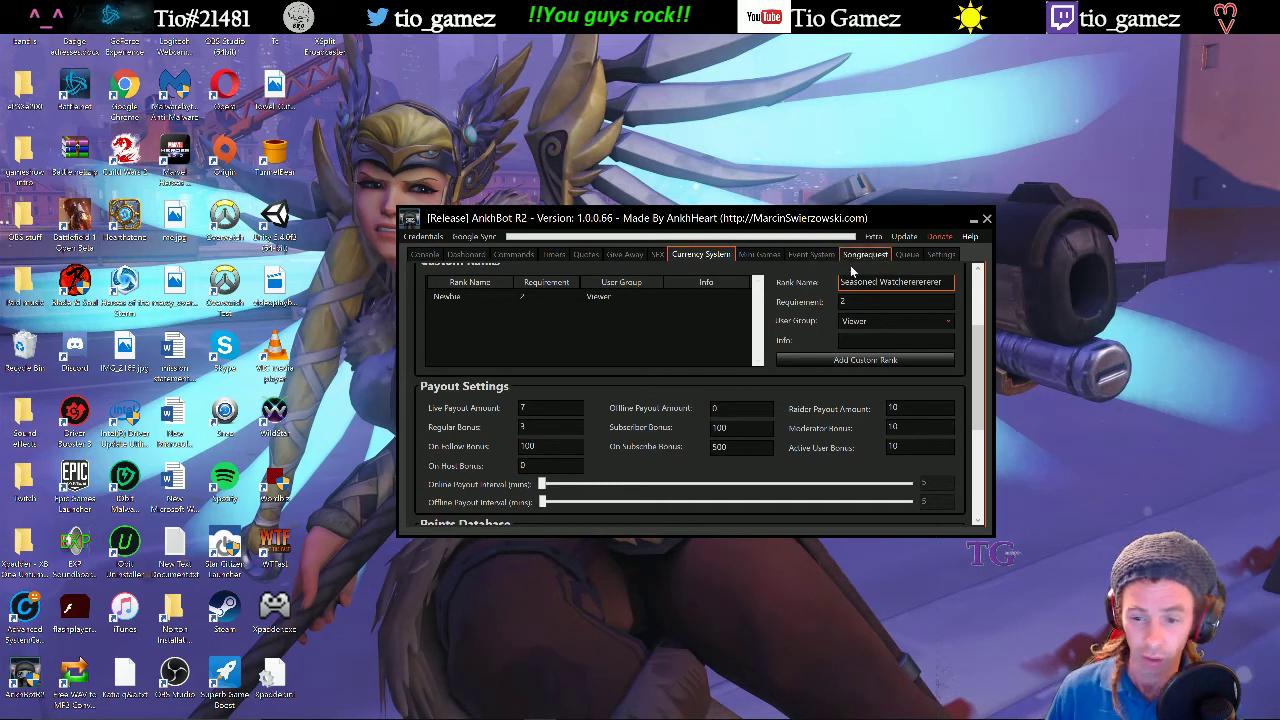
key(Tab)
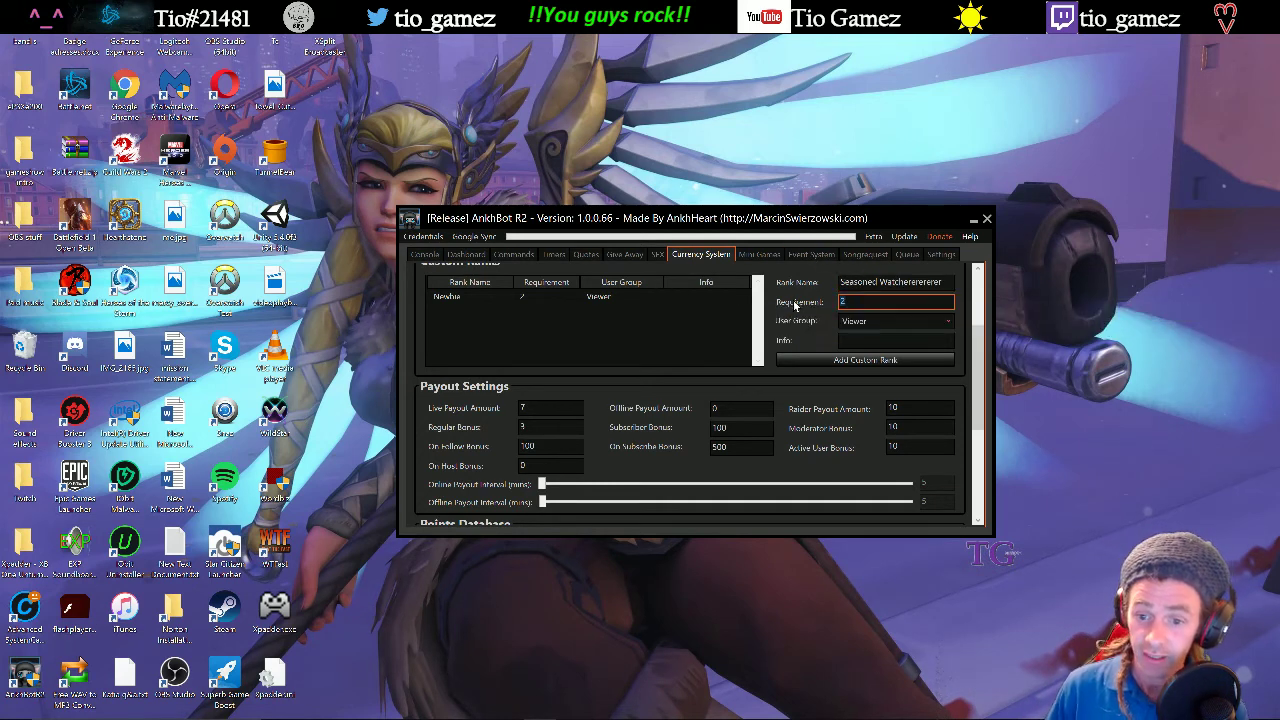
text(10)
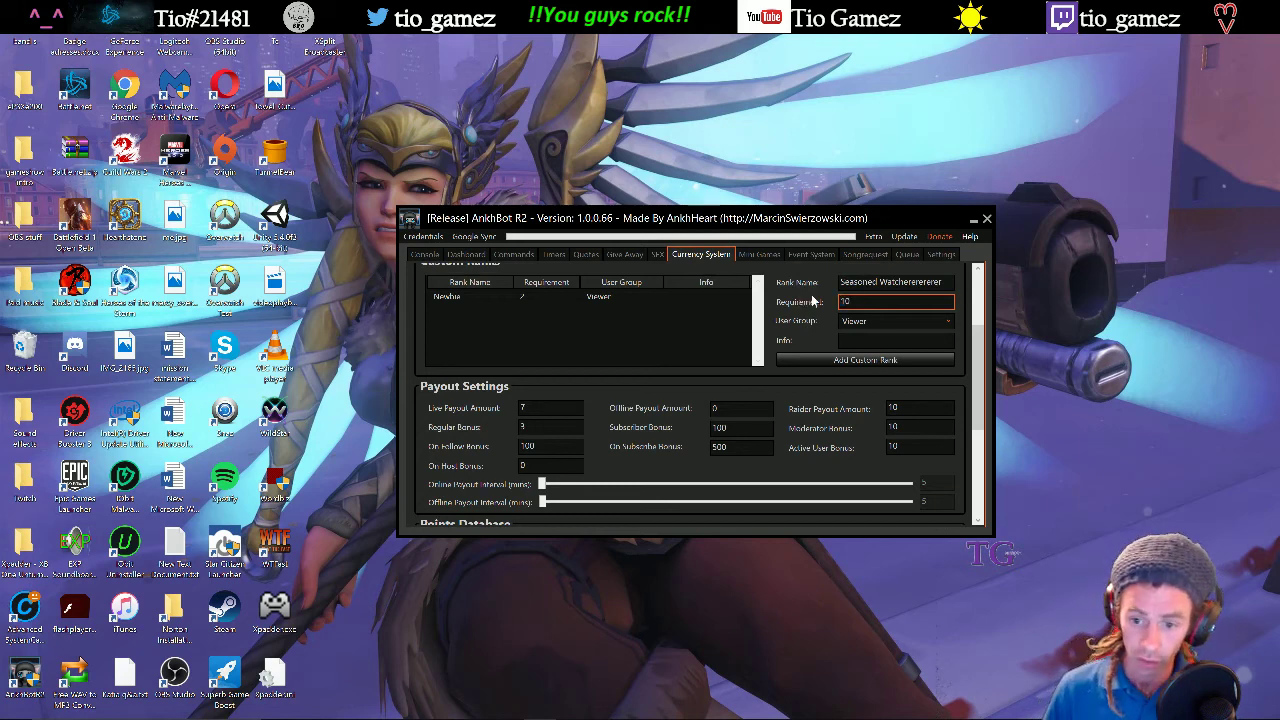
click(866, 360)
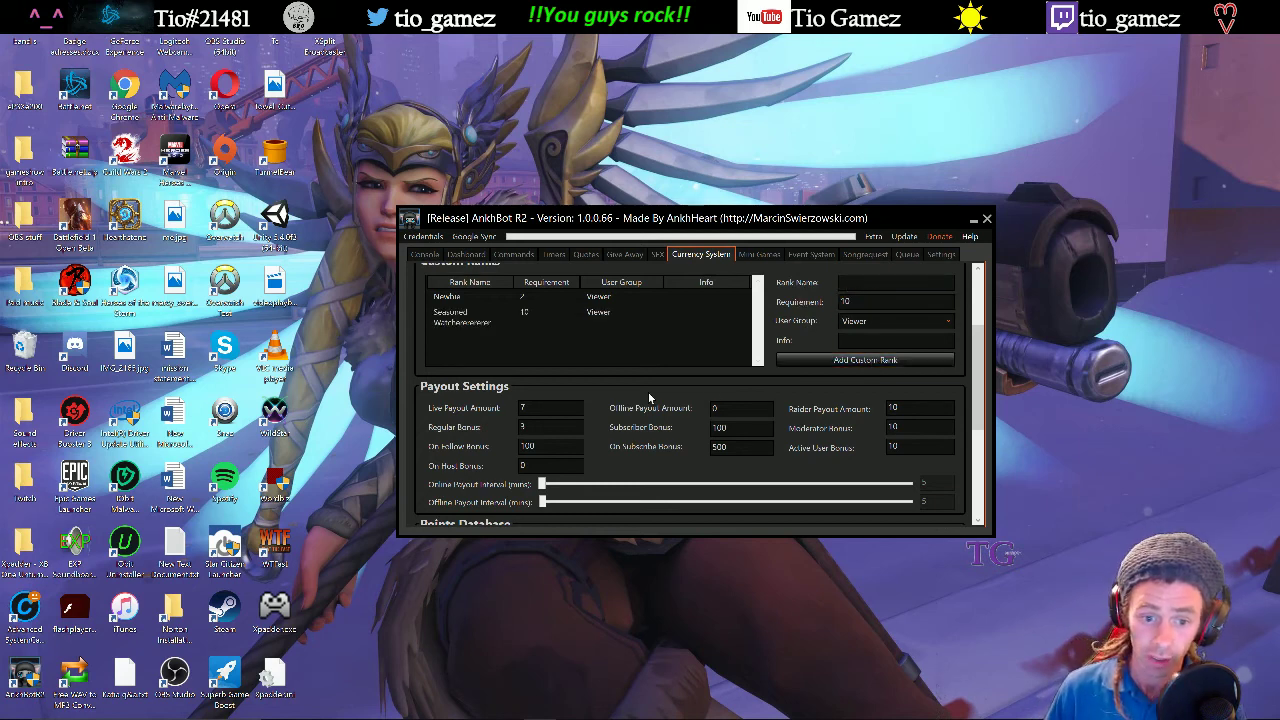
scroll(714, 383, down, 3)
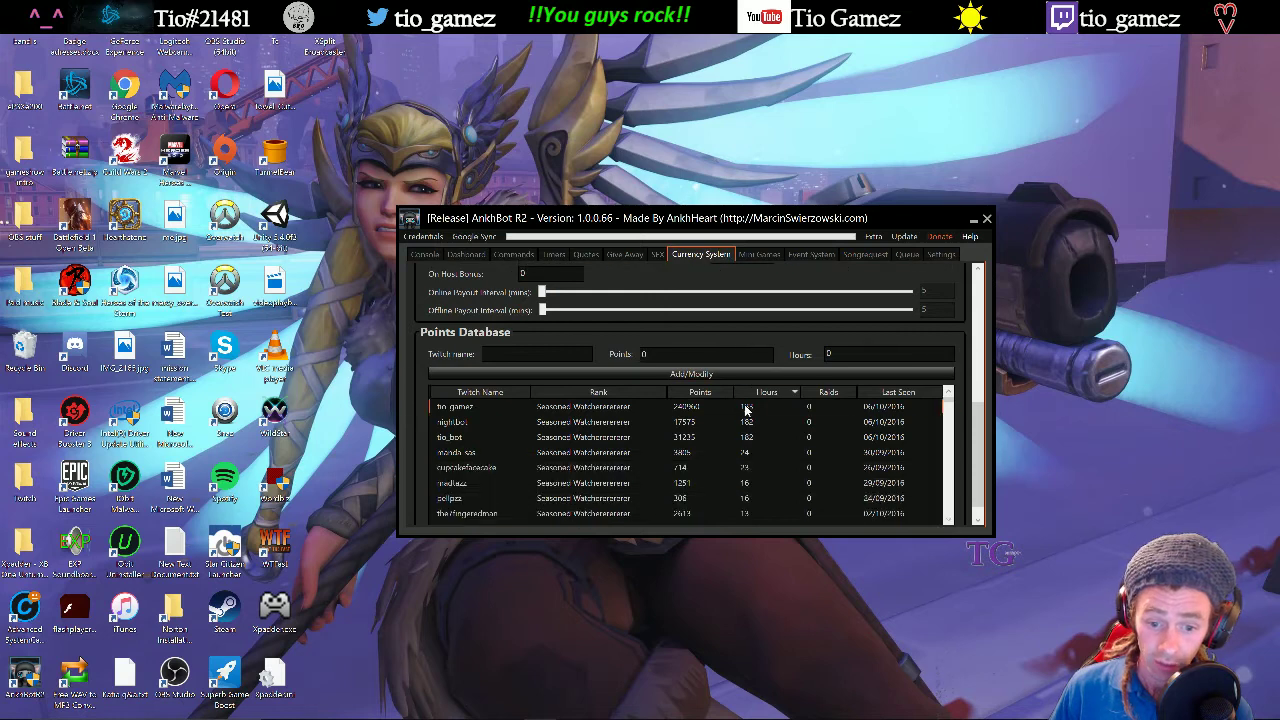
scroll(610, 455, down, 2)
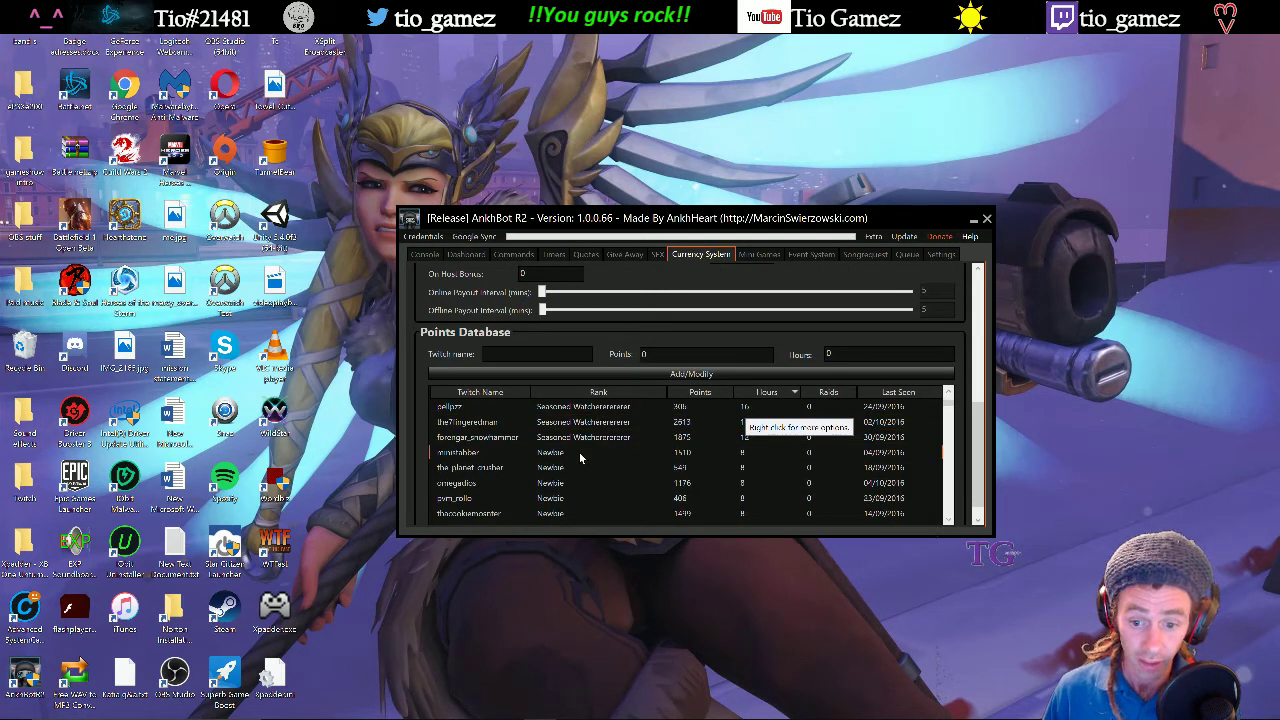
scroll(575, 457, down, 2)
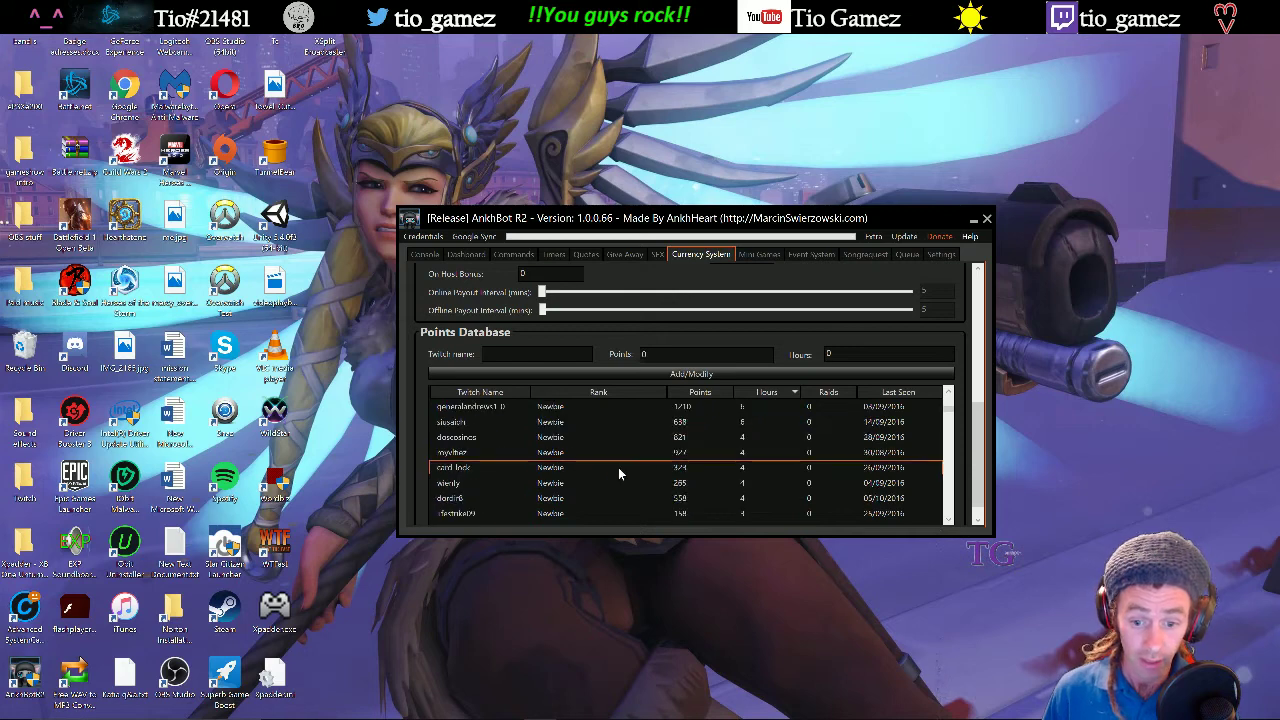
scroll(577, 465, up, 5)
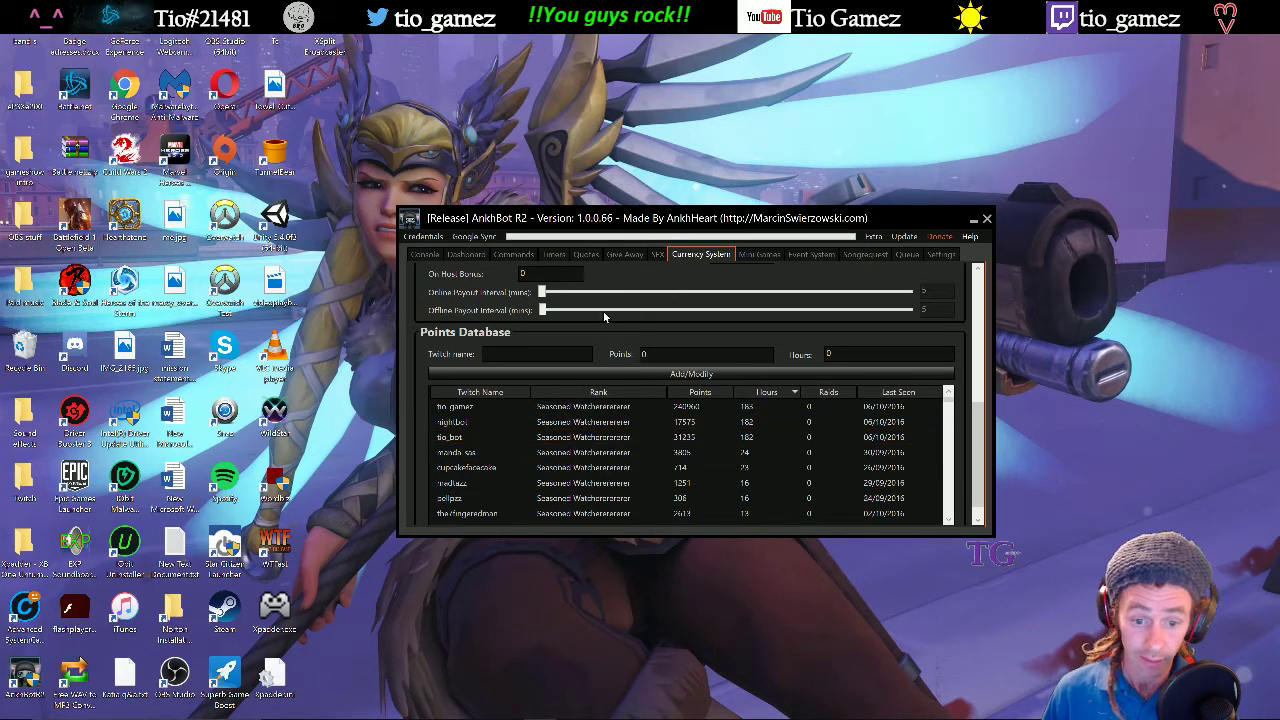
Add a Viewer rank named Amazin persona awemus with a requirement of 100 and check which viewers in the Points Database hold it.
scroll(603, 311, up, 2)
scroll(660, 330, up, 2)
click(880, 283)
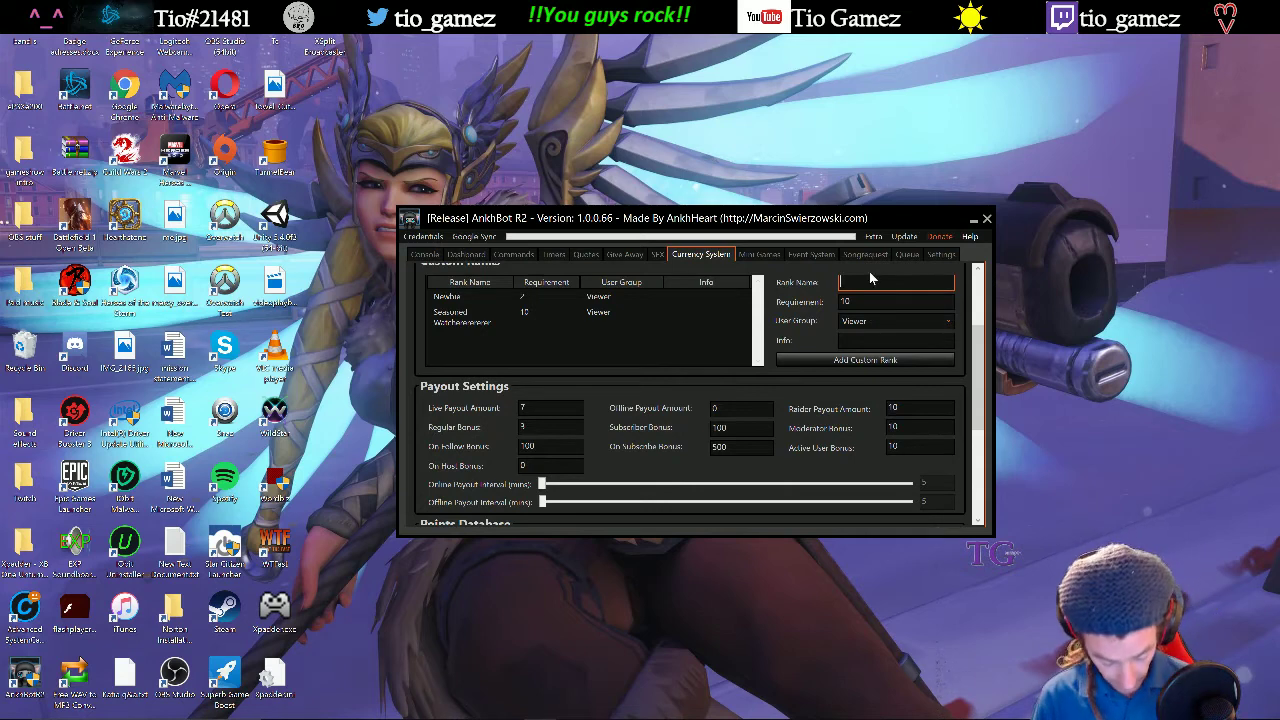
text(Amaz)
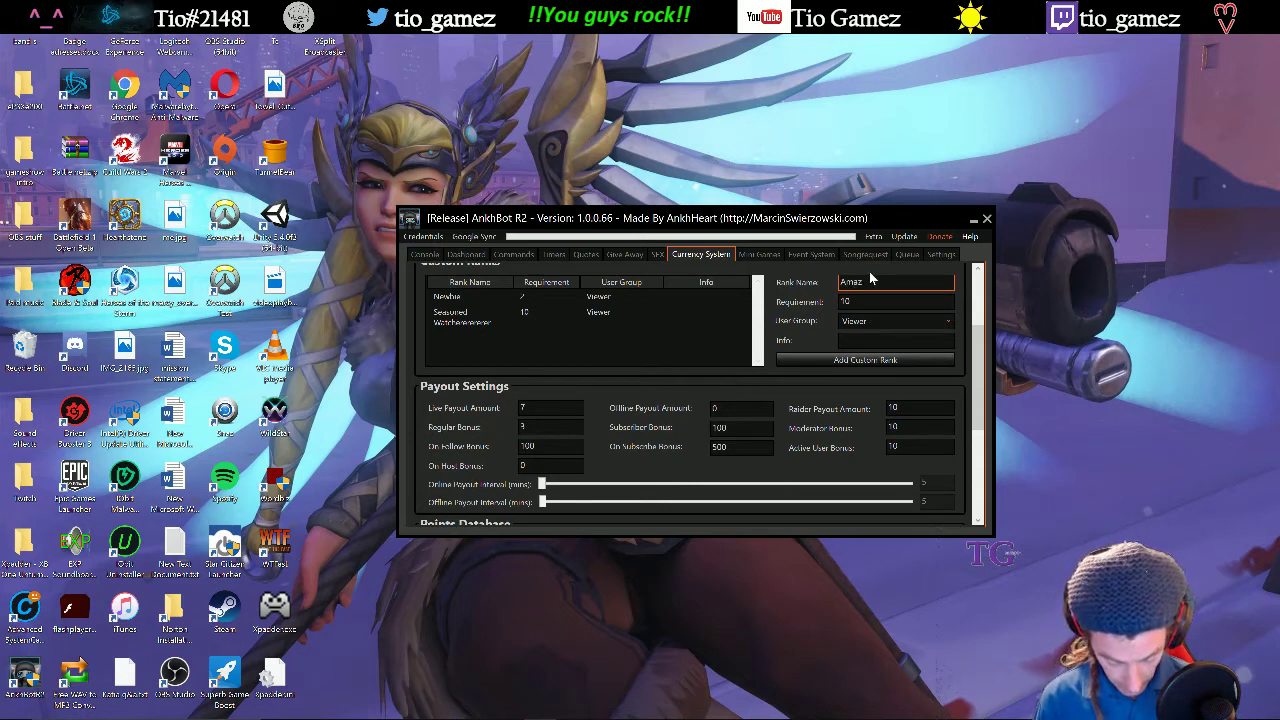
text(in)
text(g Persona)
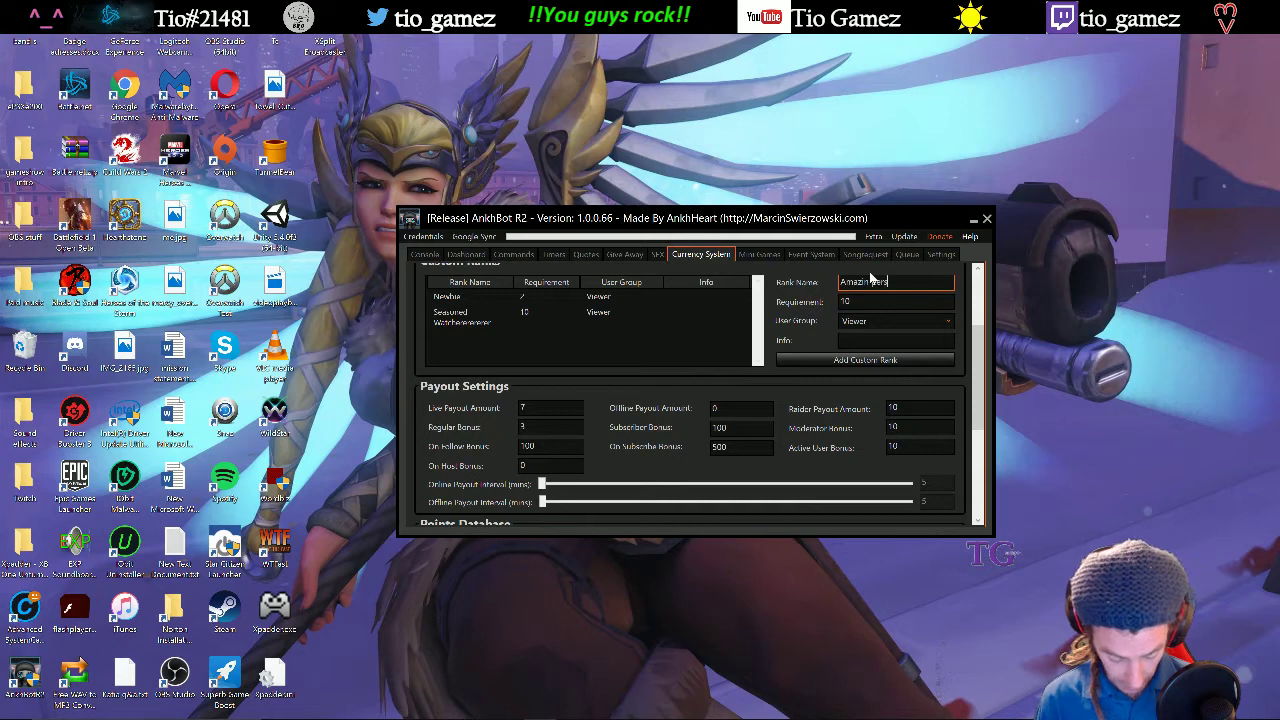
text( awemus)
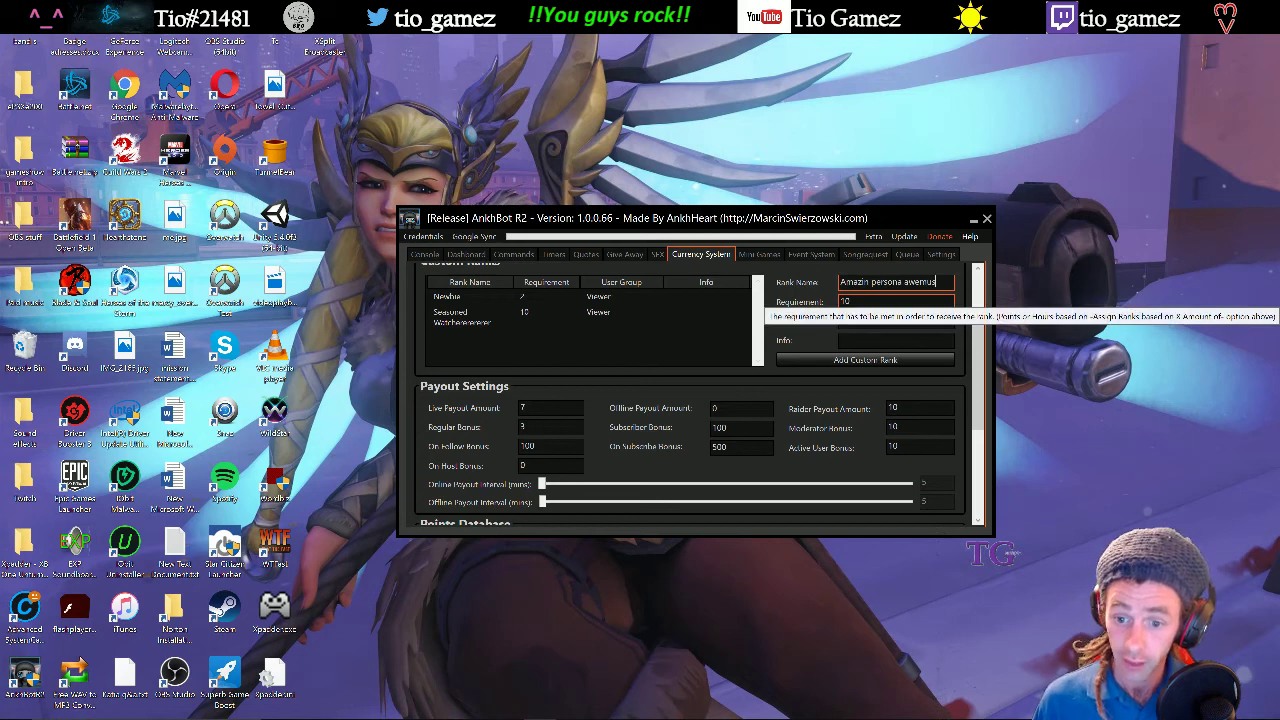
key(Tab)
text(10)
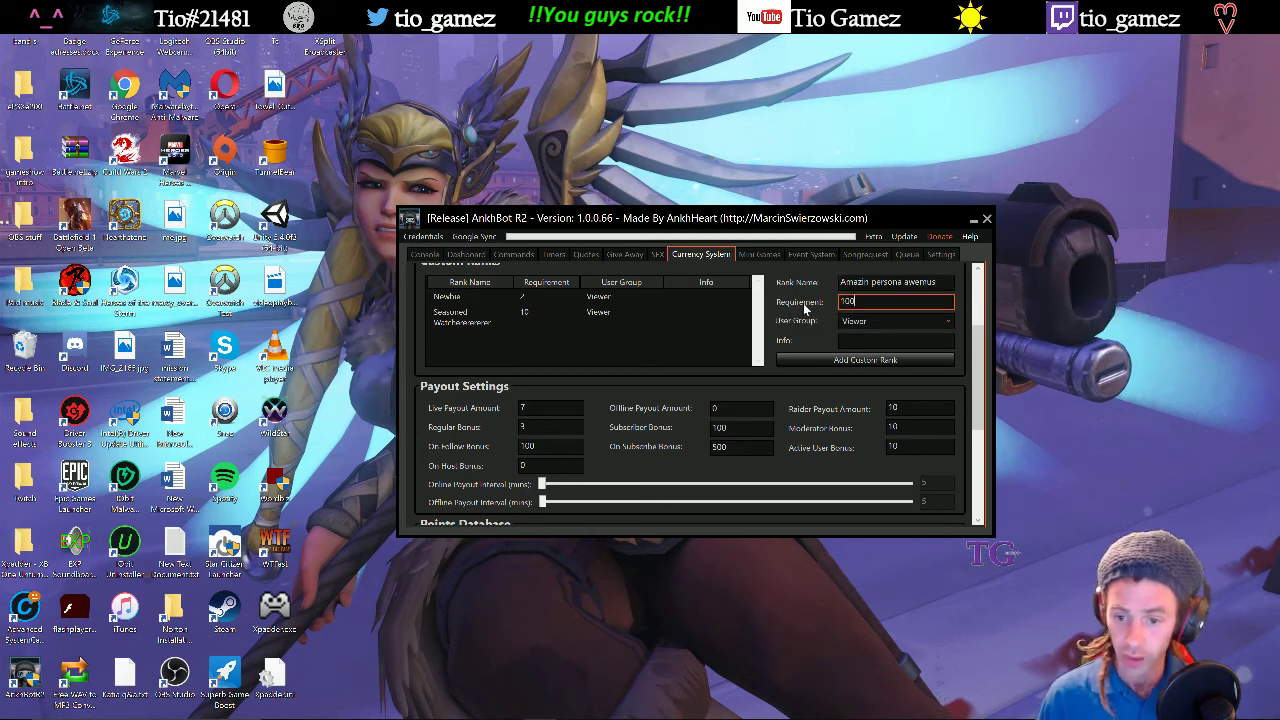
click(889, 361)
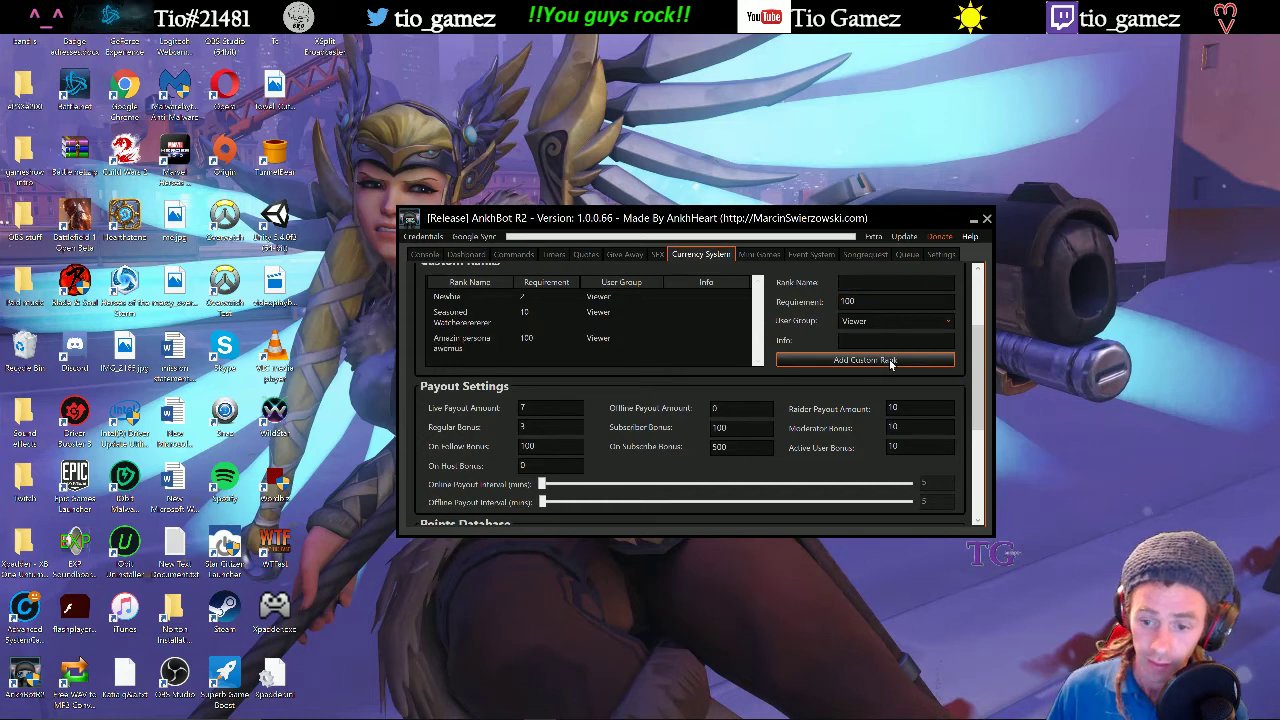
scroll(700, 370, down, 4)
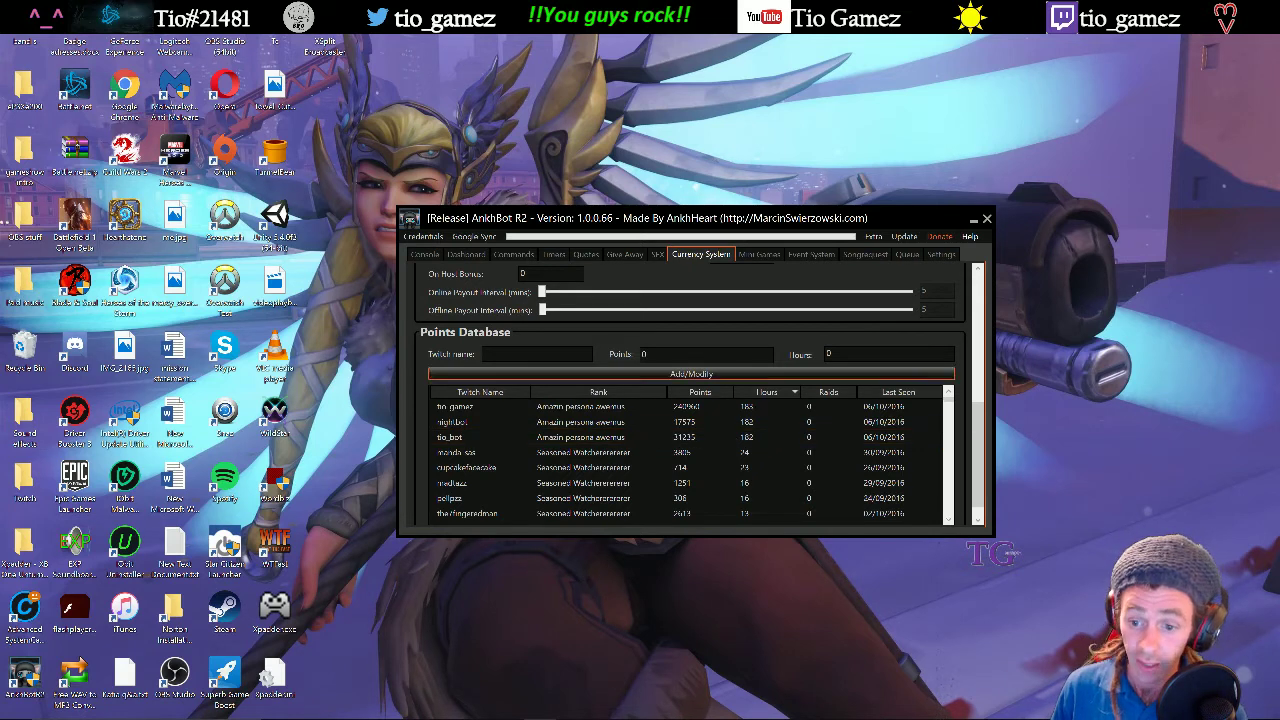
scroll(754, 366, up, 3)
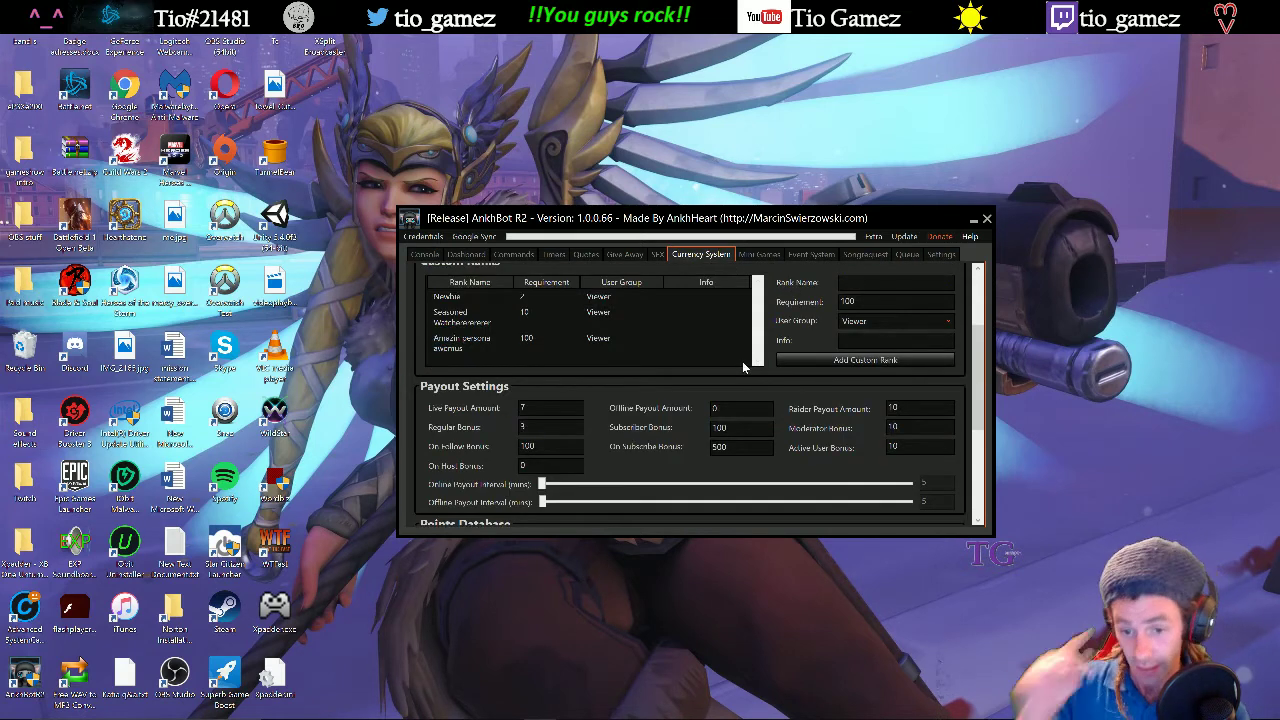